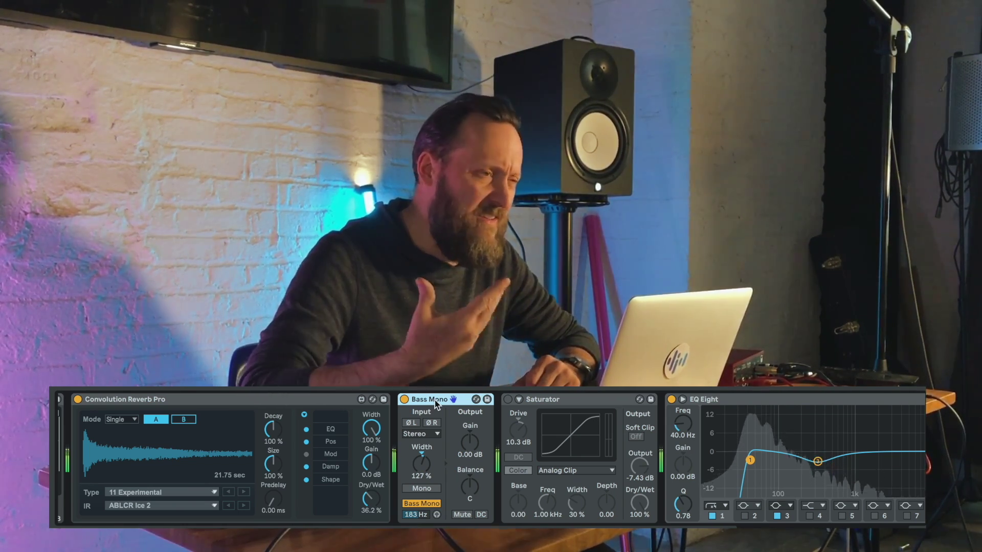
# Step: Switch the Saturator that follows Bass Mono in the device chain back on
pyautogui.click(508, 399)
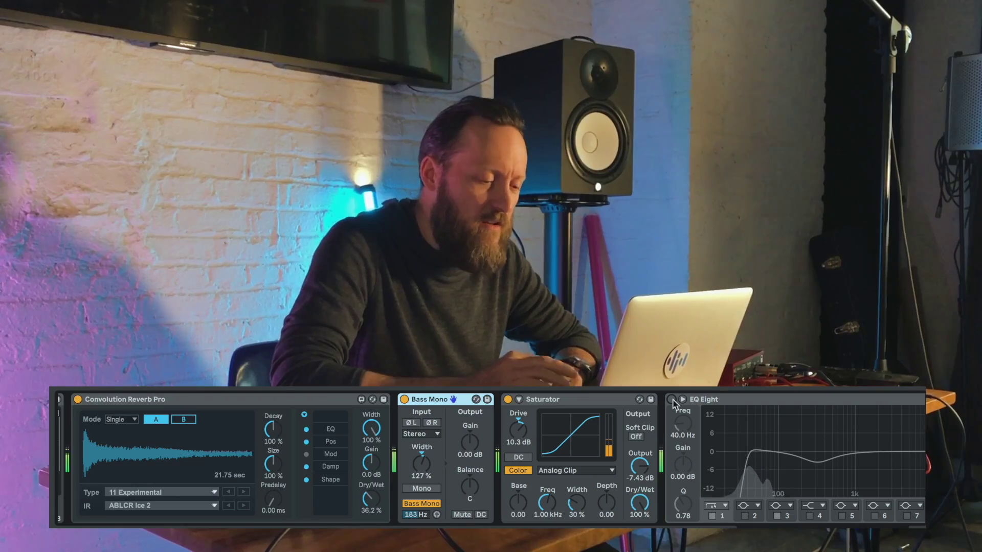
pyautogui.hscroll(5, 672, 403)
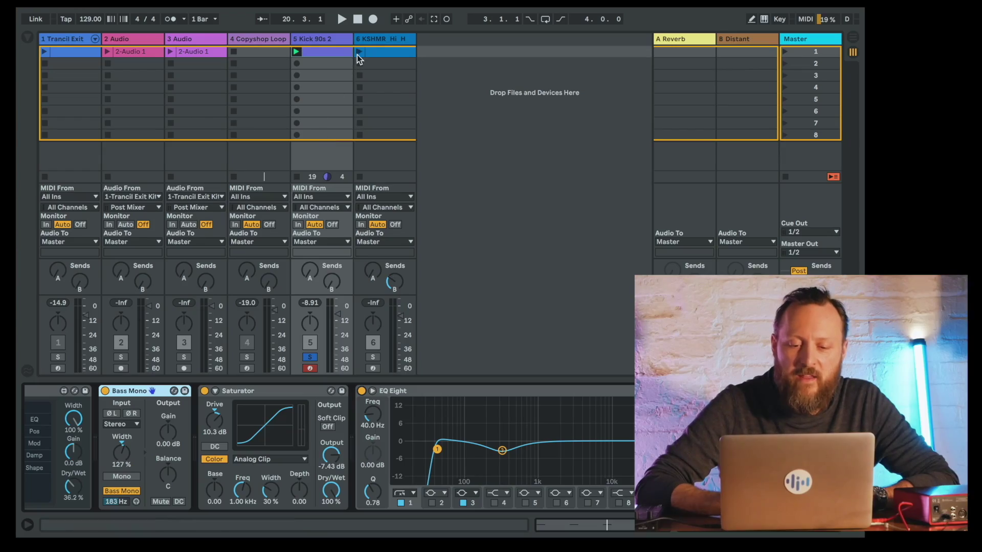
# Step: Launch the first clip on the KSHMR hi-hat track, auditioning the track soloed and unsoloed
pyautogui.click(358, 53)
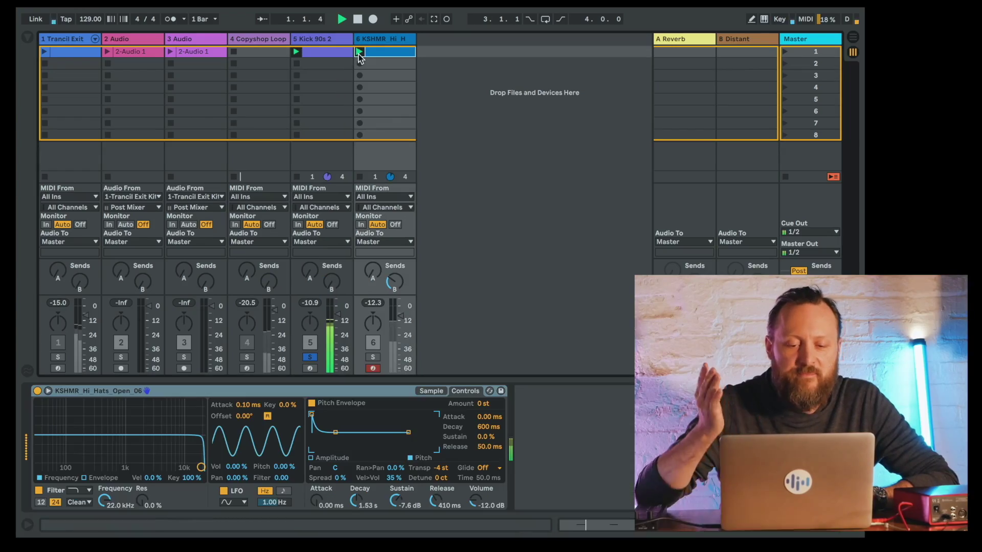
pyautogui.click(372, 357)
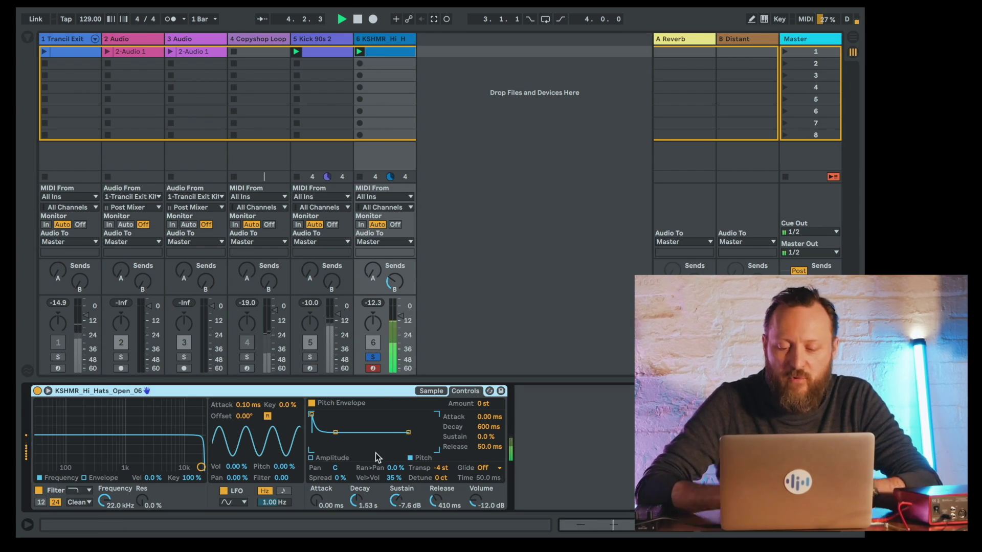
pyautogui.click(375, 358)
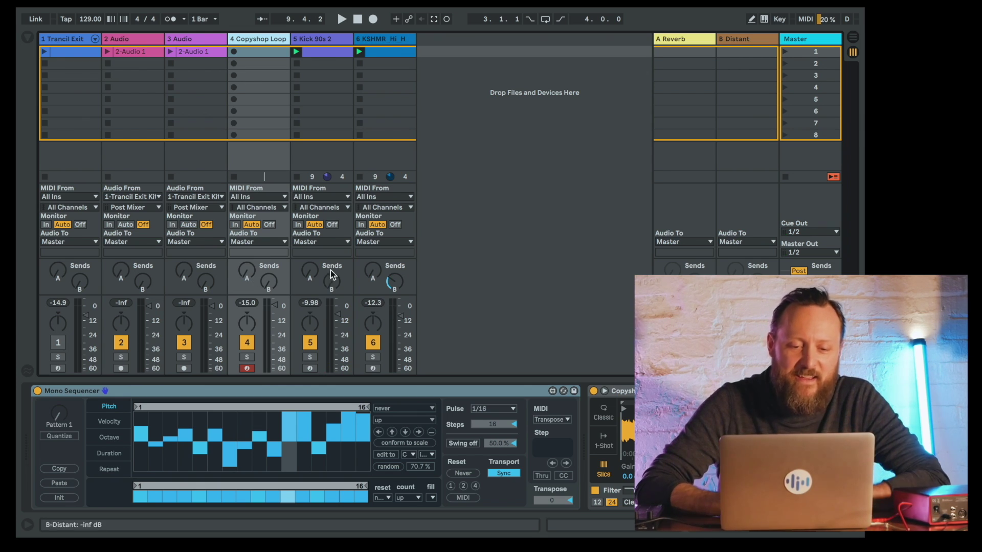
# Step: Insert a MIDI track after Copyshop Loop and load Mono Sequencer from the Max for Live MIDI effects onto it
pyautogui.rightClick(266, 38)
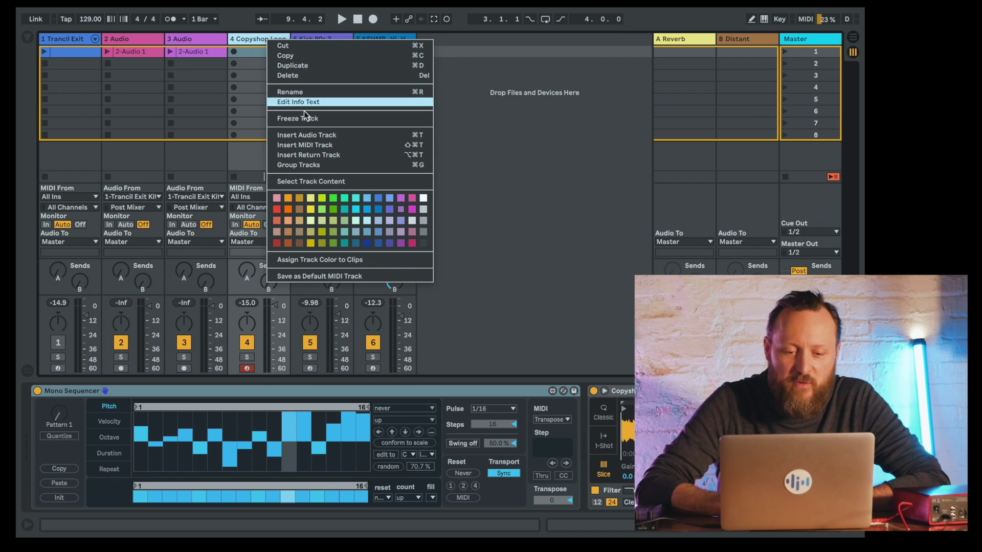
pyautogui.click(311, 146)
pyautogui.click(27, 38)
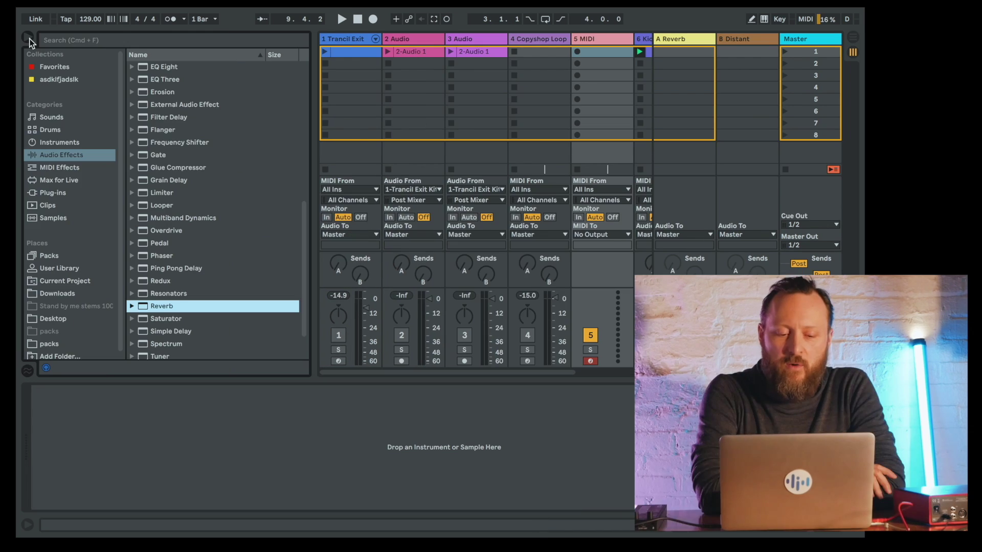
pyautogui.click(63, 182)
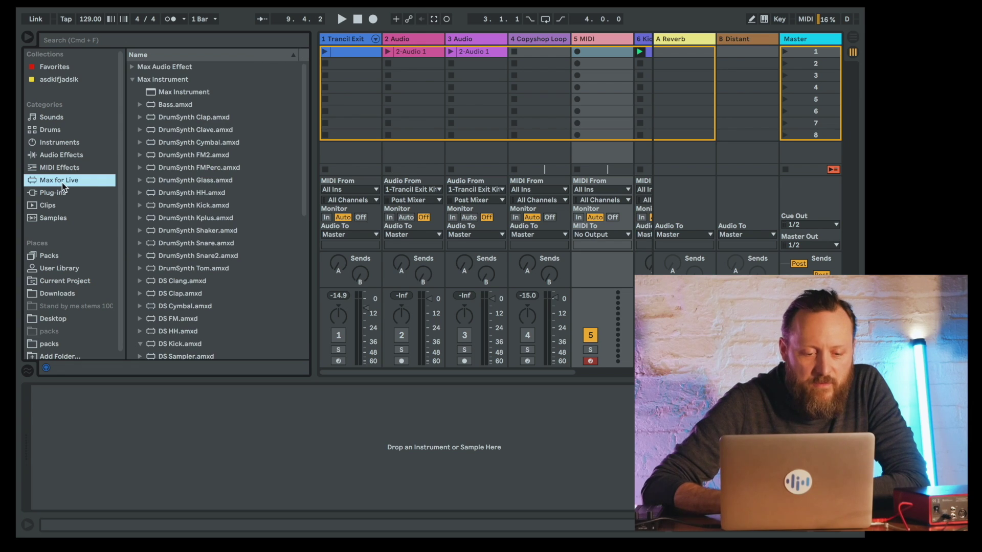
pyautogui.click(132, 79)
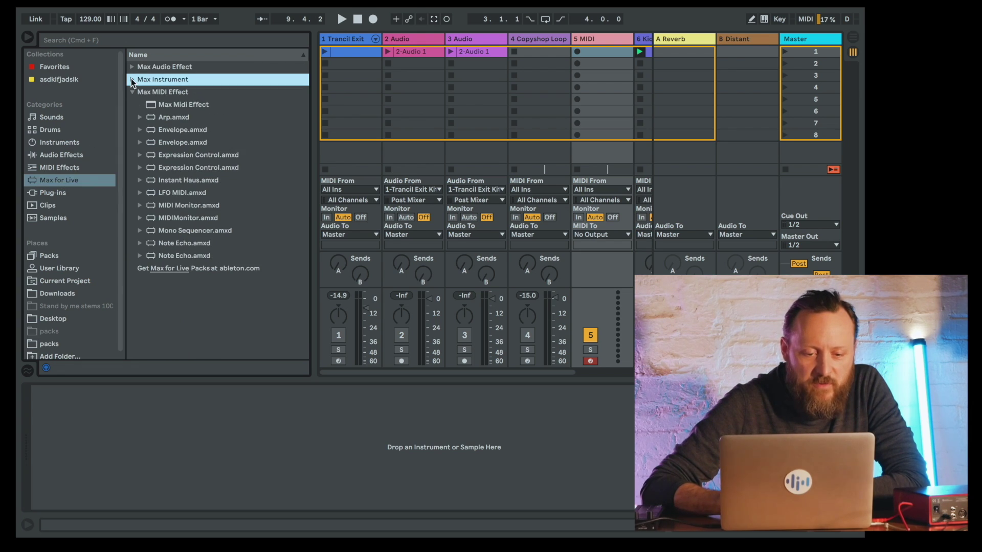
pyautogui.click(129, 80)
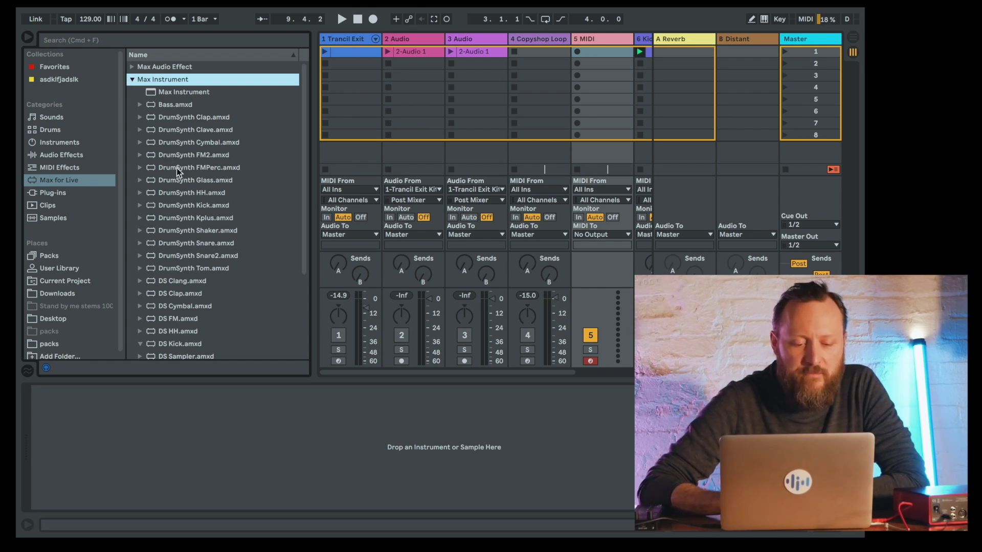
pyautogui.scroll(-5, 212, 246)
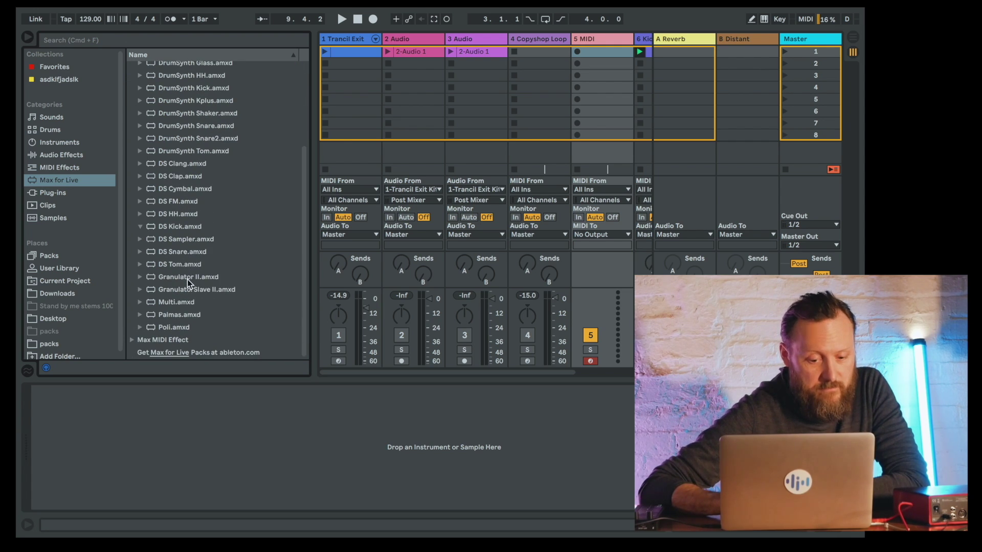
pyautogui.click(133, 340)
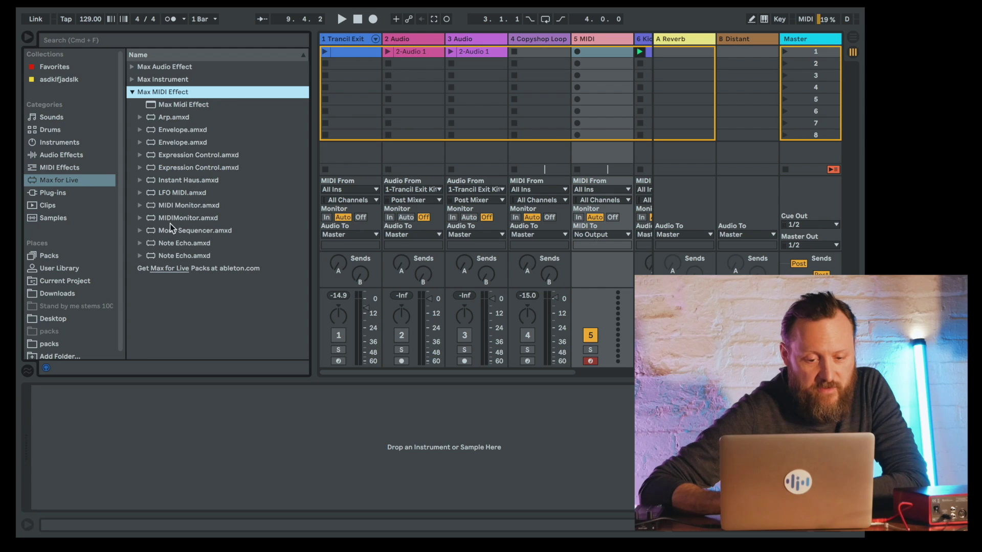
pyautogui.click(154, 232)
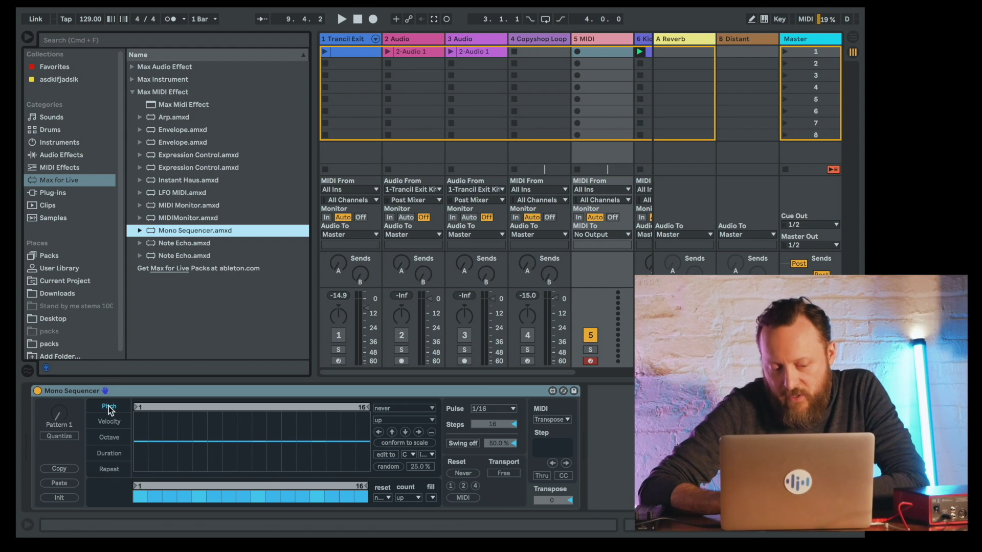
# Step: Look through the Mono Sequencer's Velocity, Octave, Duration and Repeat lanes, ending on the Pitch lane
pyautogui.click(109, 422)
pyautogui.click(109, 438)
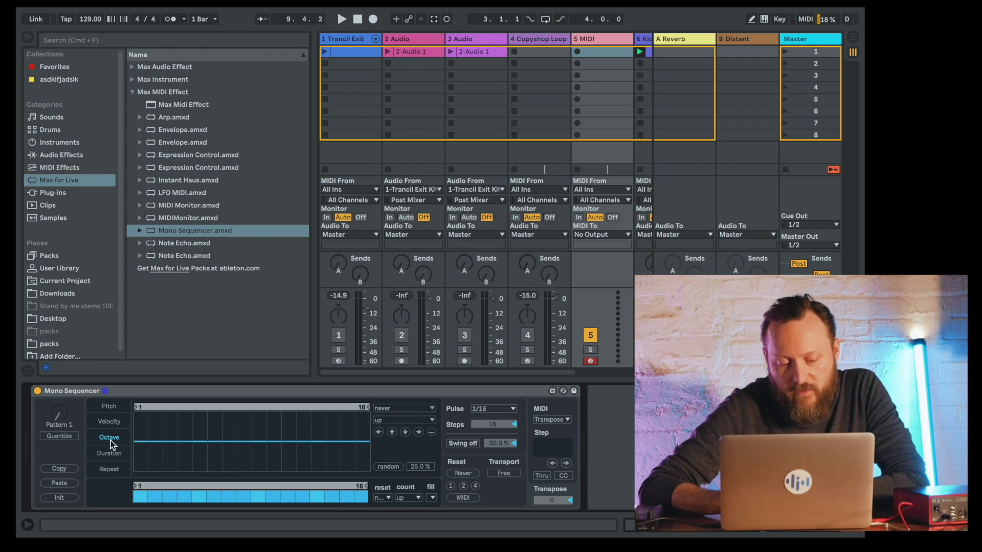
pyautogui.click(111, 407)
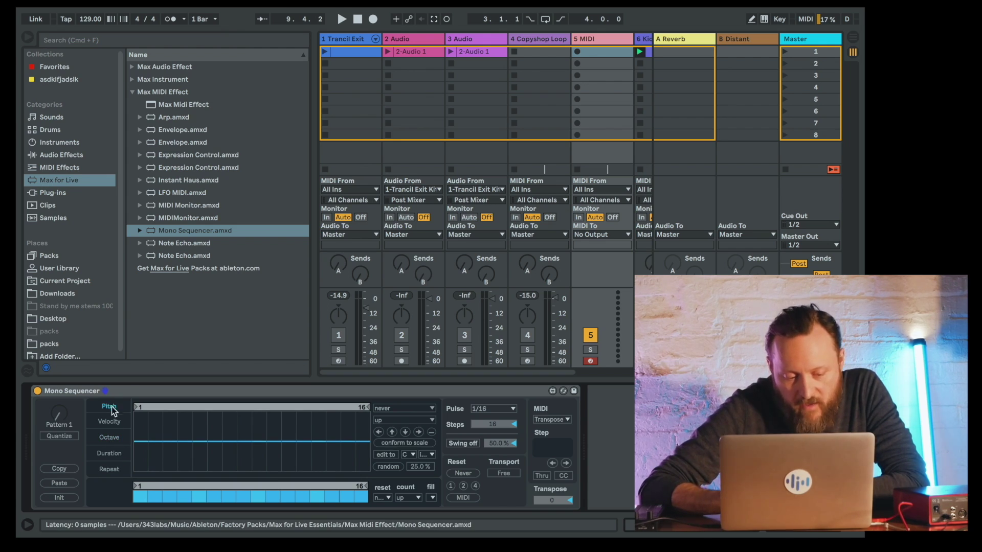
pyautogui.click(111, 438)
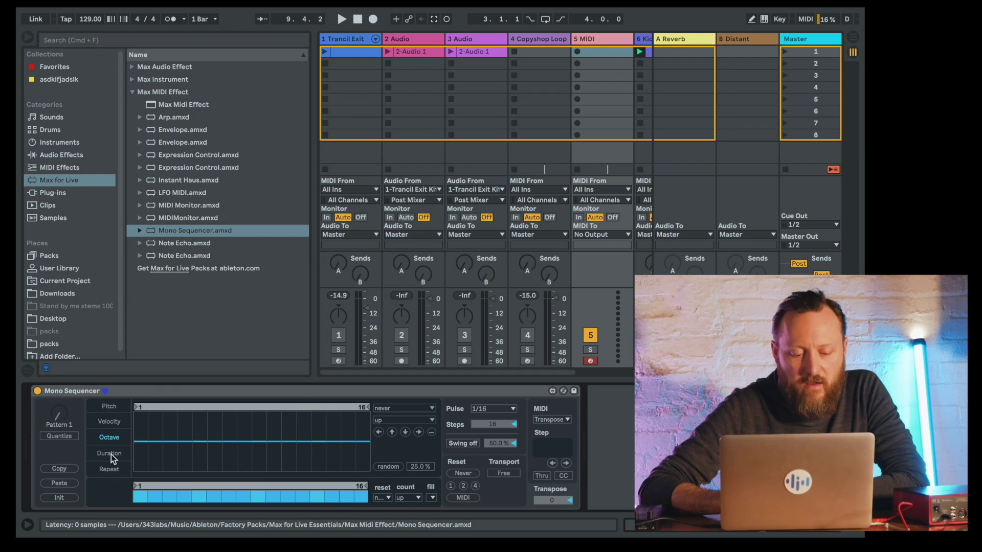
pyautogui.click(111, 454)
pyautogui.click(113, 469)
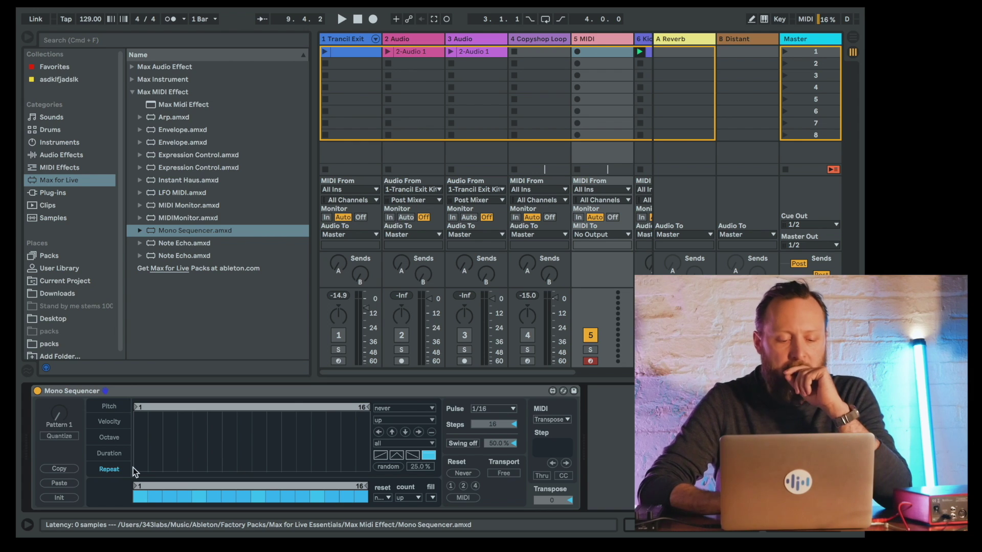
pyautogui.click(109, 407)
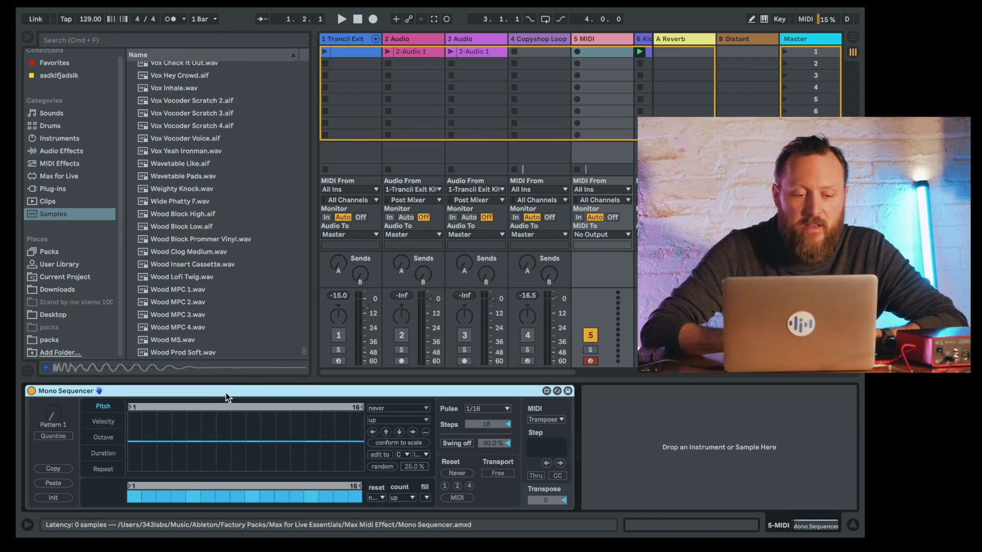
# Step: Load the Yakiman Kit drum rack after the Mono Sequencer on the new MIDI track
pyautogui.scroll(20, 272, 163)
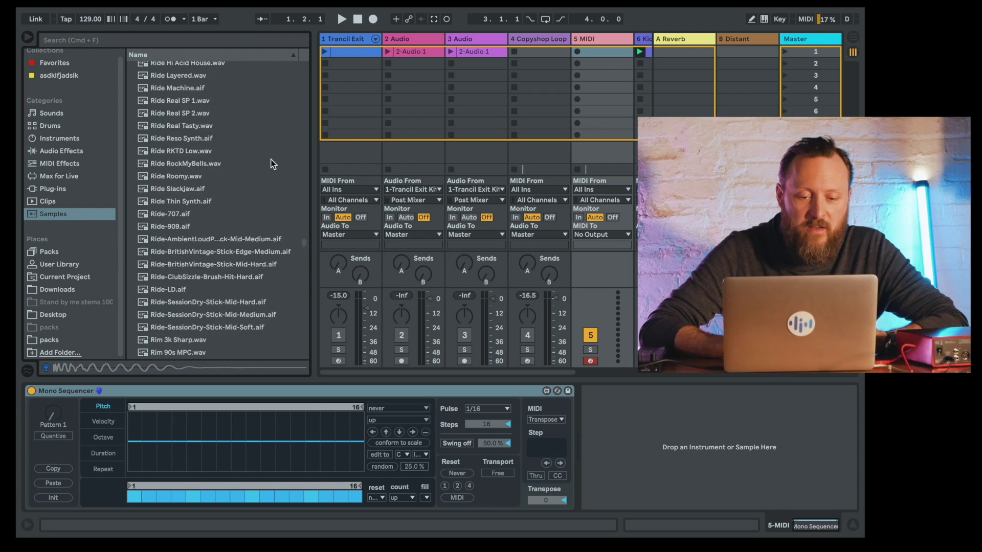
pyautogui.scroll(10, 273, 164)
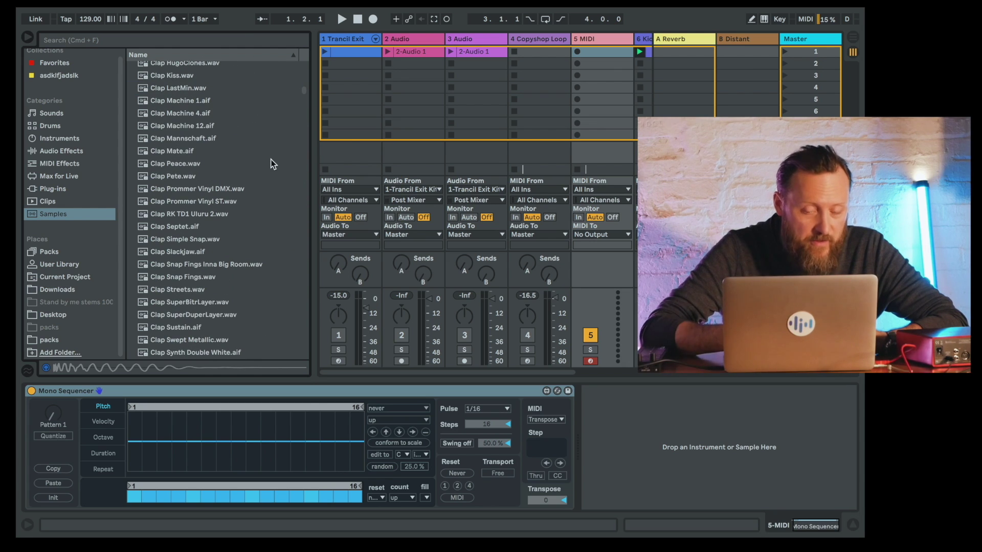
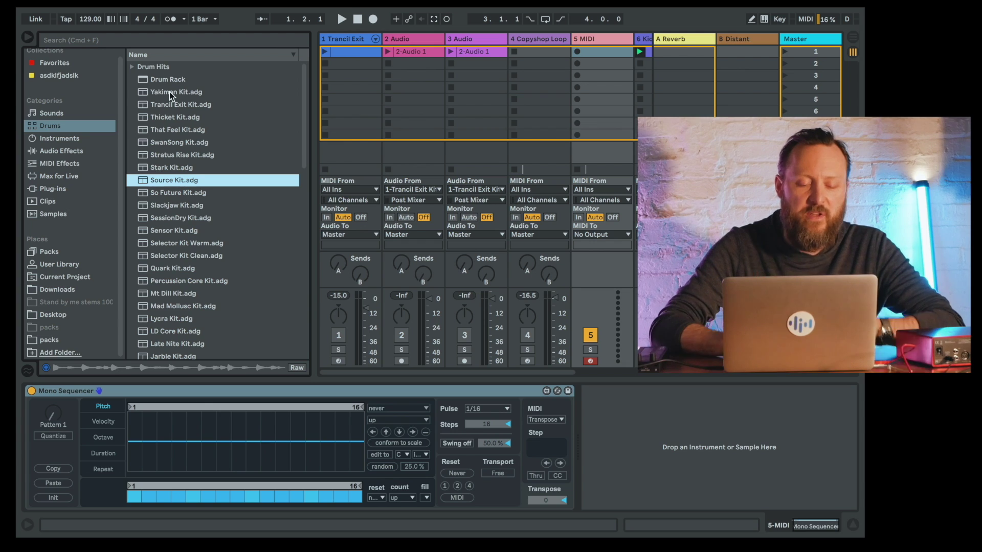
pyautogui.click(180, 92)
pyautogui.moveTo(145, 95); pyautogui.dragTo(665, 441)
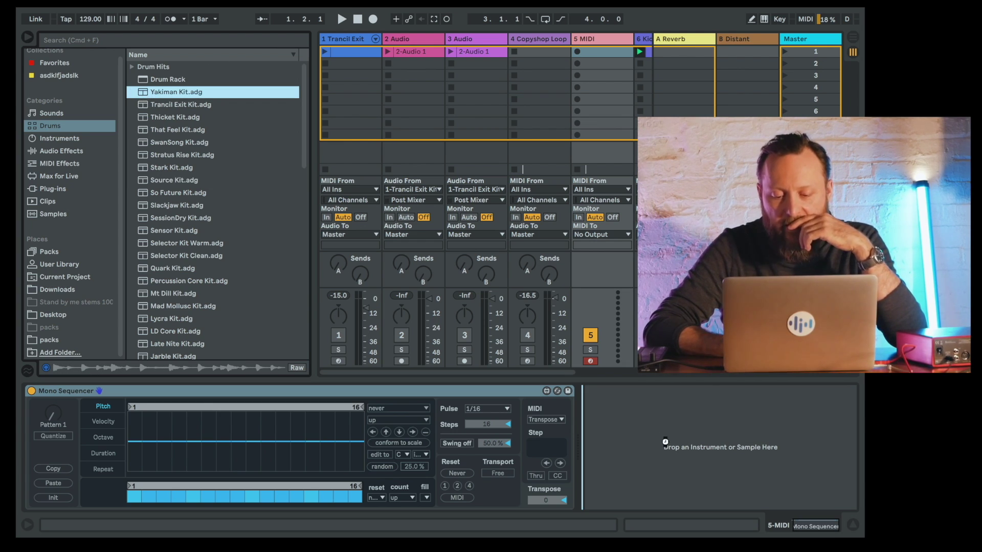
pyautogui.moveTo(665, 440); pyautogui.dragTo(664, 440)
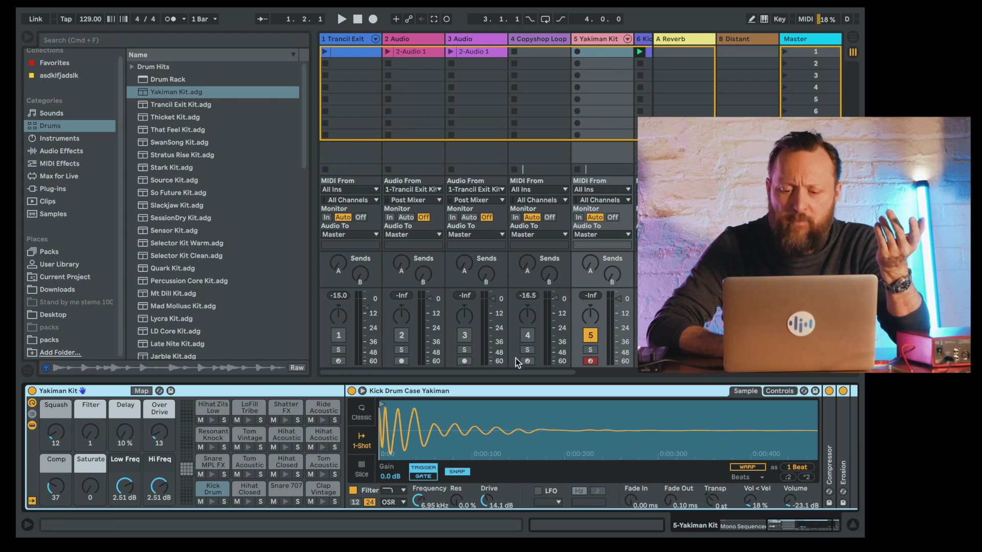
# Step: Solo the Yakiman Kit track and try shifting the sequencer's pitch pattern down and up during playback, finishing with playback stopped
pyautogui.click(590, 351)
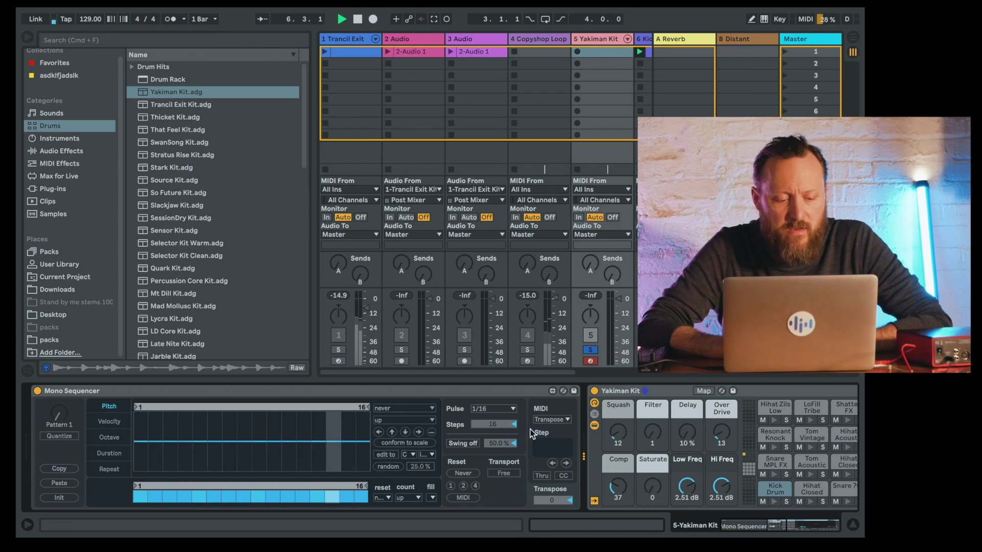
pyautogui.click(405, 432)
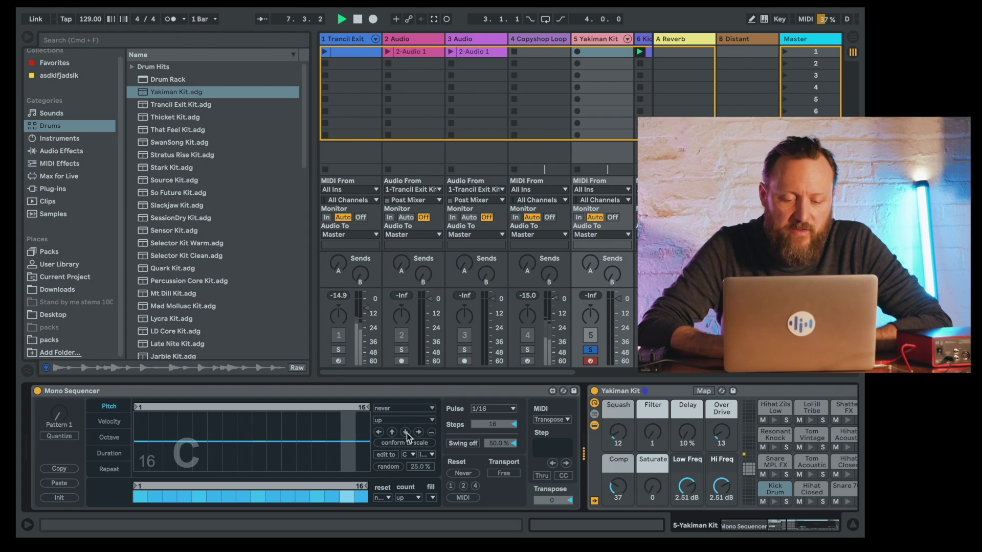
pyautogui.click(394, 432)
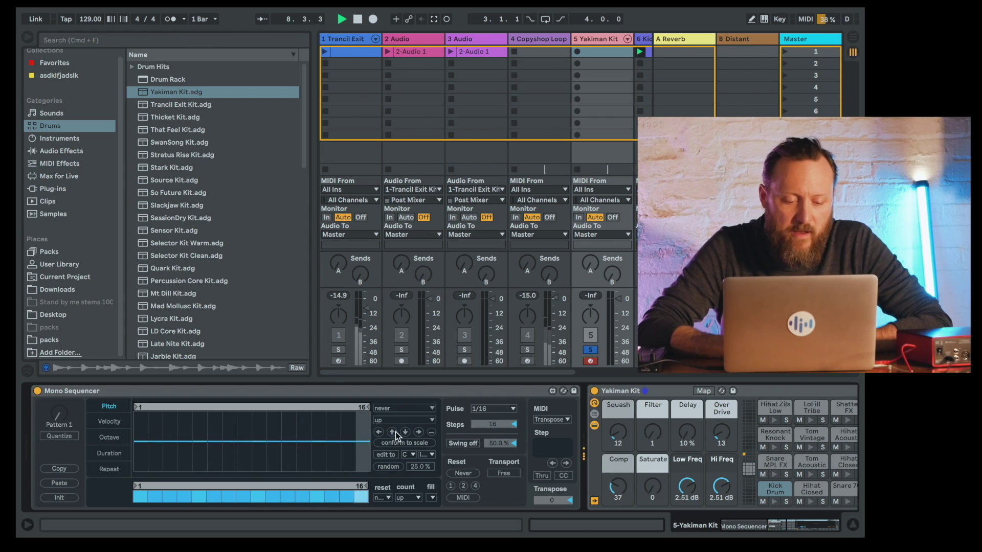
pyautogui.press('space')
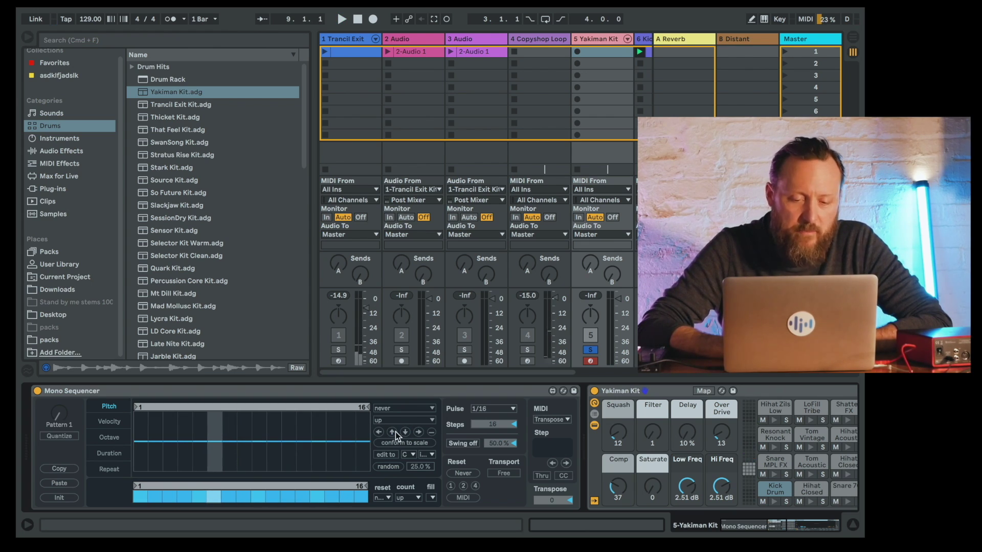
# Step: Create a MIDI clip in the Yakiman Kit track's first slot with a Tom Acoustic Yakiman 1 note at the start
pyautogui.doubleClick(599, 49)
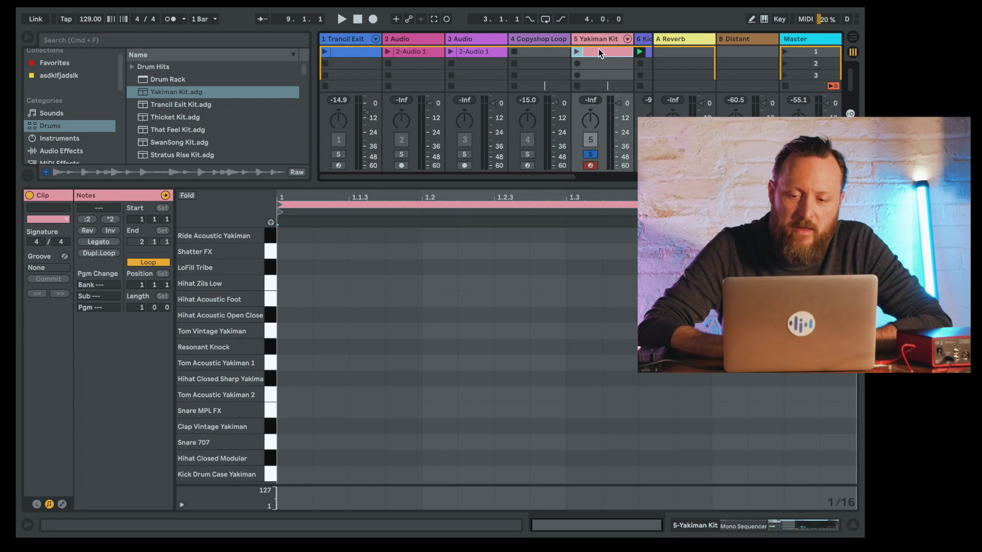
pyautogui.click(289, 360)
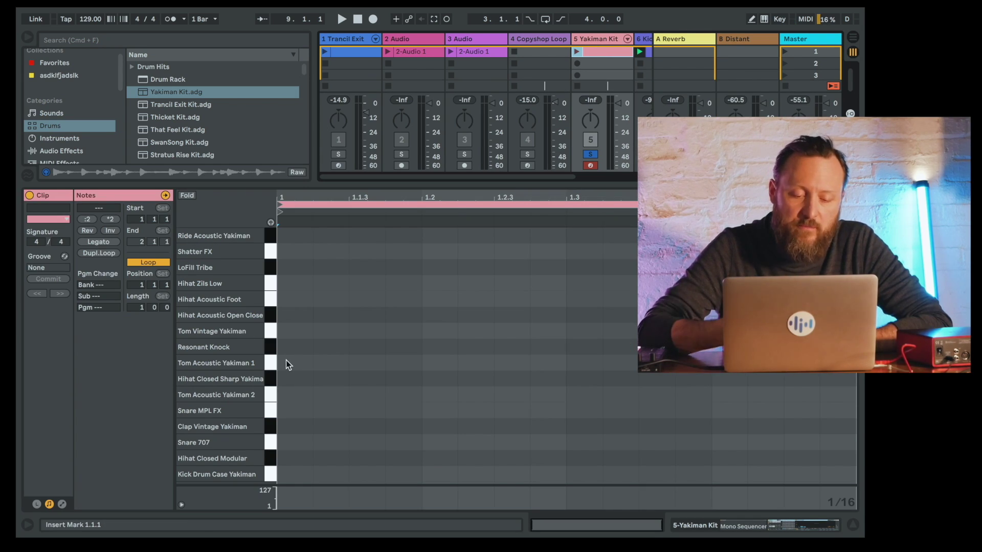
pyautogui.doubleClick(289, 359)
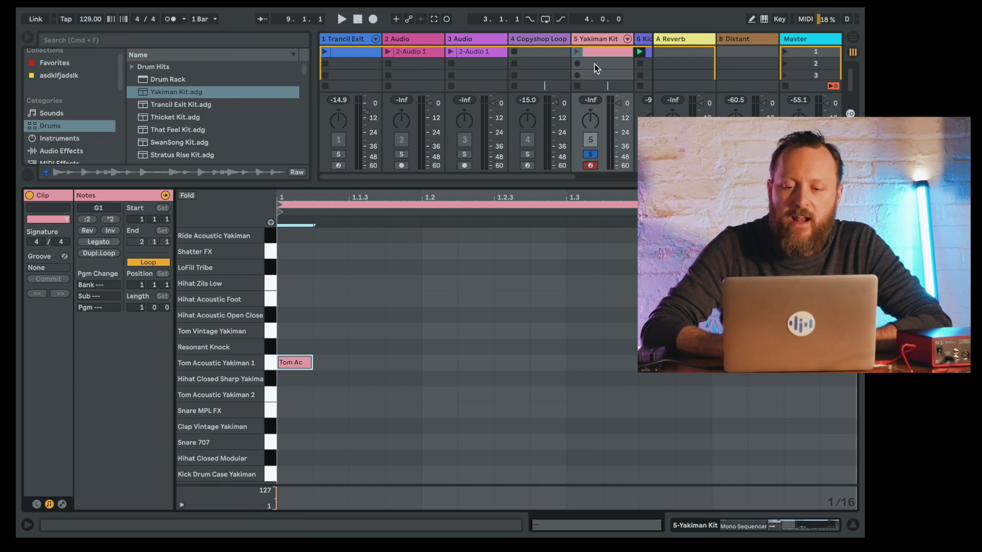
# Step: Launch the new Yakiman Kit clip and lower the track's volume to -10.0 dB
pyautogui.click(576, 51)
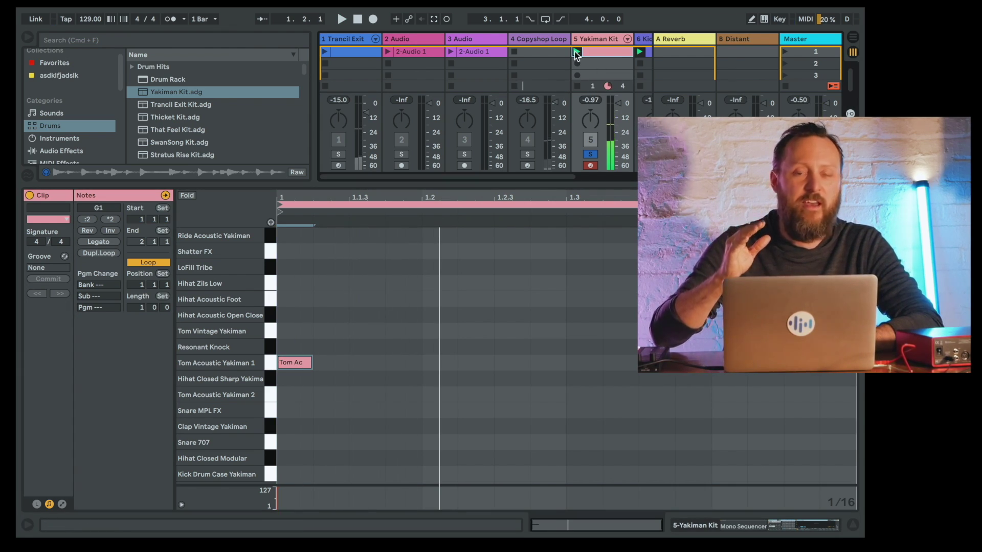
pyautogui.moveTo(615, 105); pyautogui.dragTo(615, 118)
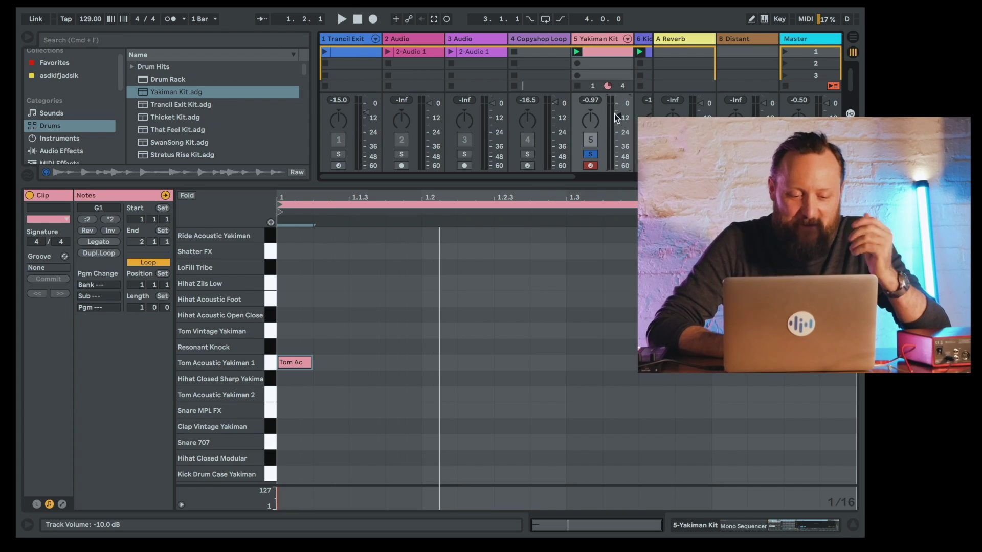
# Step: Randomize the Pitch lane of the Yakiman Kit track's Mono Sequencer and set its random amount to 100%
pyautogui.click(592, 39)
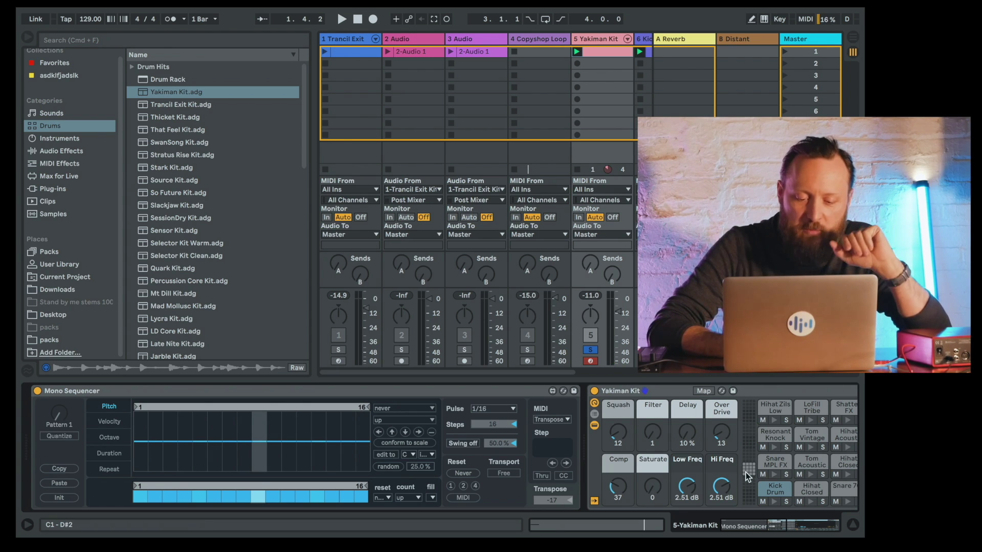
pyautogui.click(389, 468)
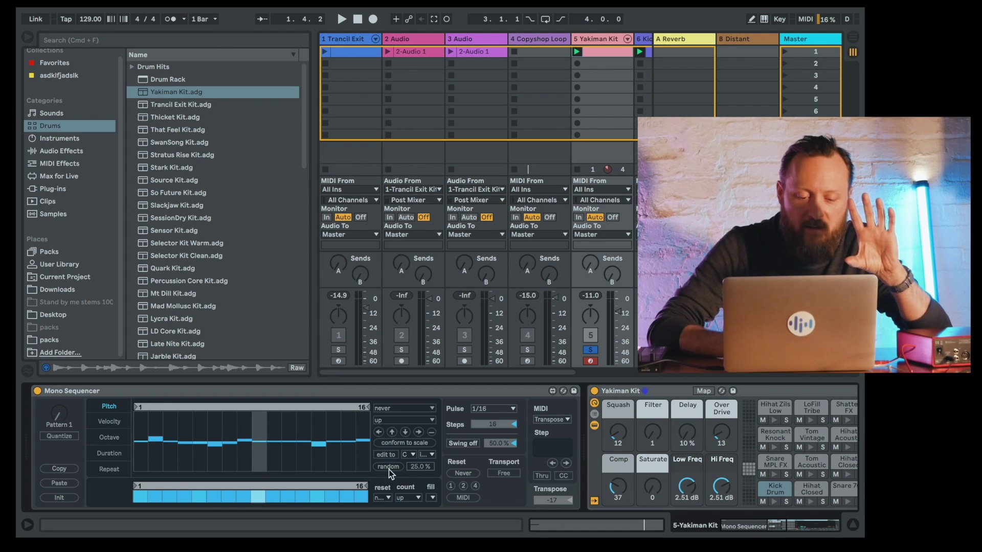
pyautogui.click(420, 467)
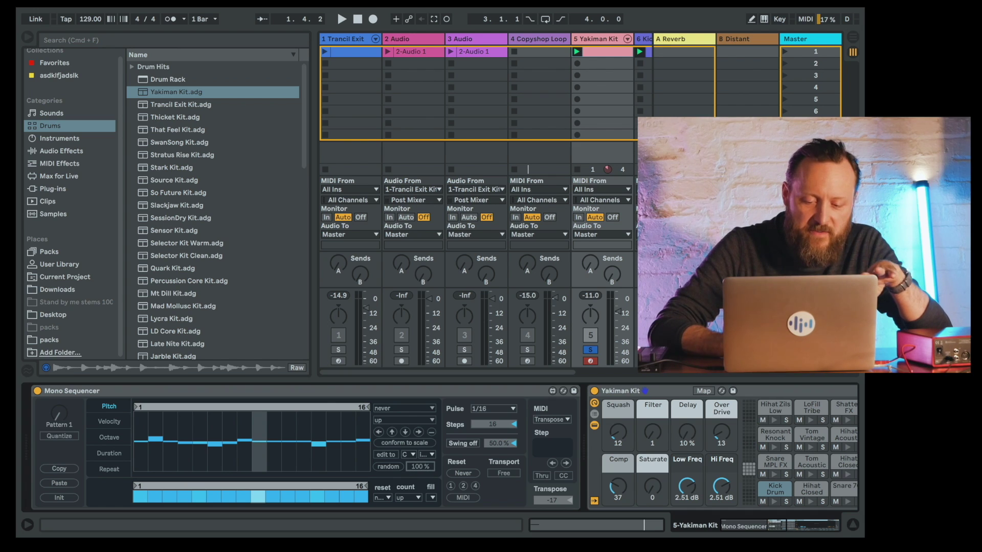
# Step: Randomize the Mono Sequencer's Pitch lane at 100% and audition the pattern, finishing with playback stopped
pyautogui.moveTo(421, 467); pyautogui.dragTo(421, 462)
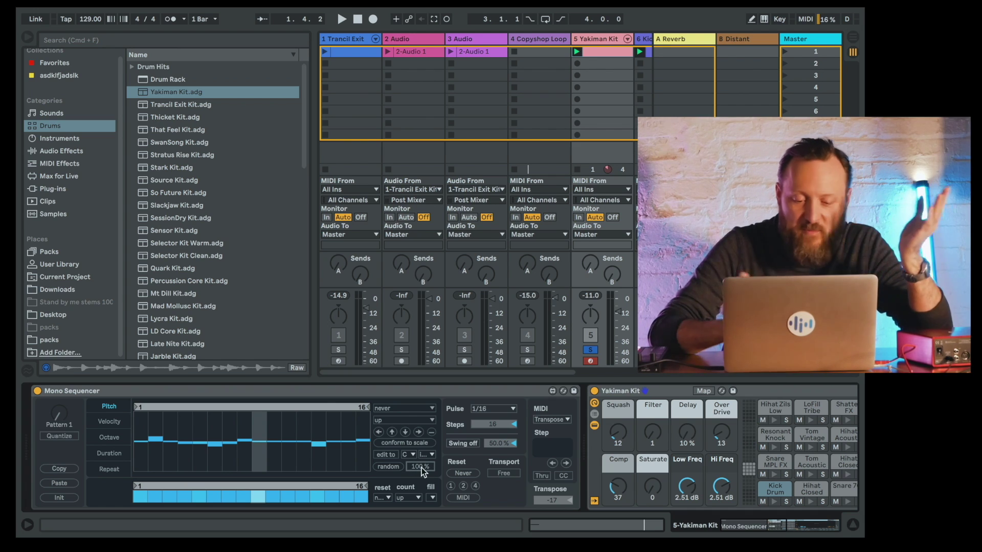
pyautogui.click(390, 465)
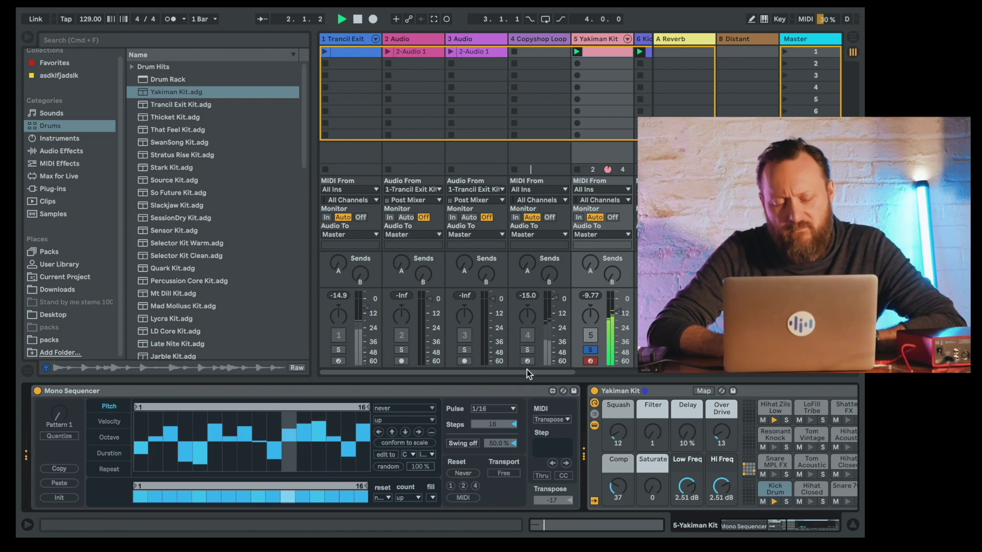
pyautogui.press('space')
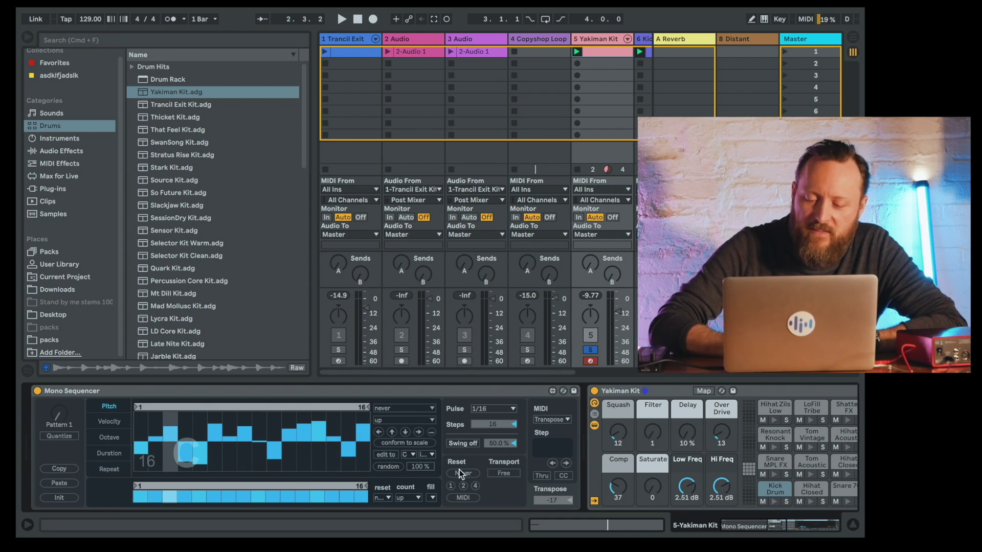
# Step: Shorten the Pitch lane's loop to its first 4 steps, then start playback and unsolo the Yakiman Kit track
pyautogui.moveTo(368, 408); pyautogui.dragTo(192, 407)
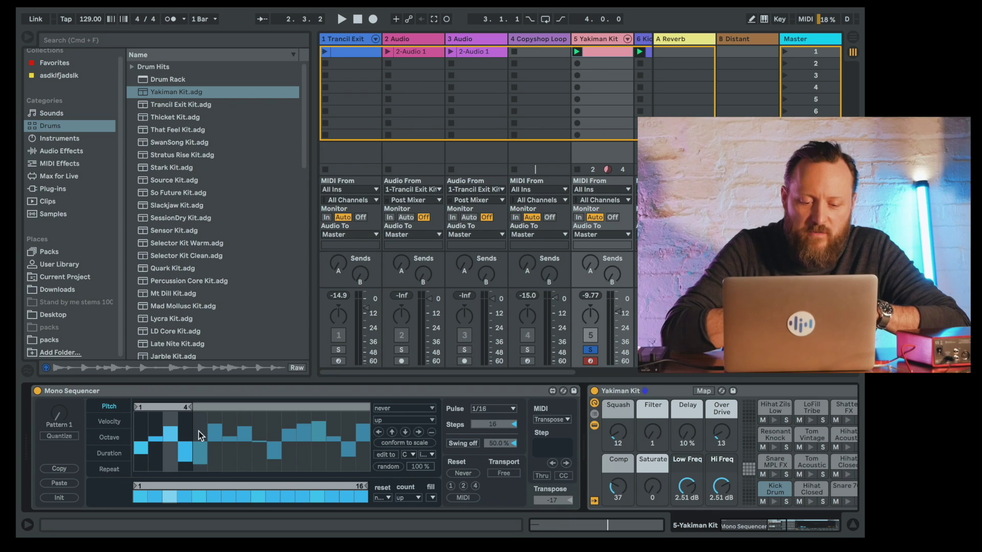
pyautogui.press('space')
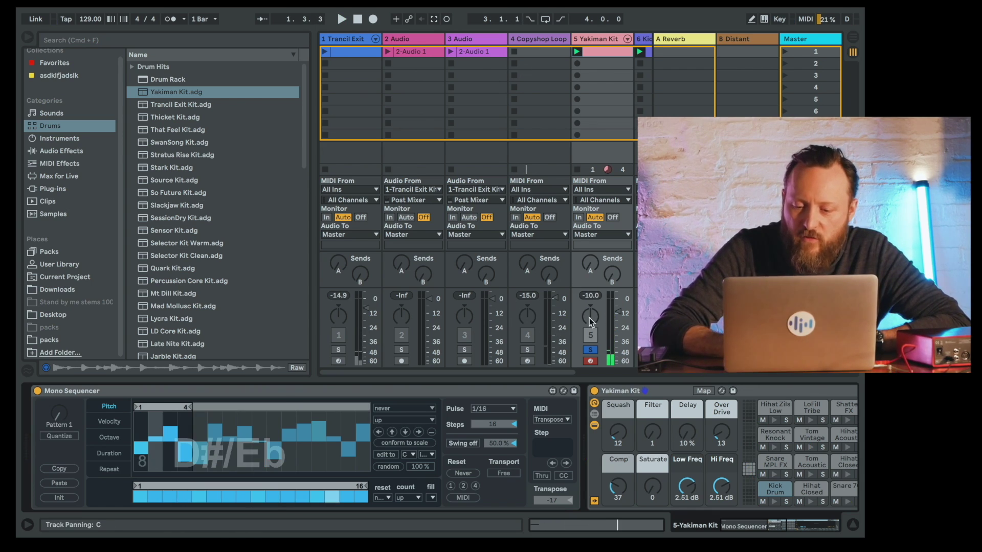
pyautogui.click(590, 350)
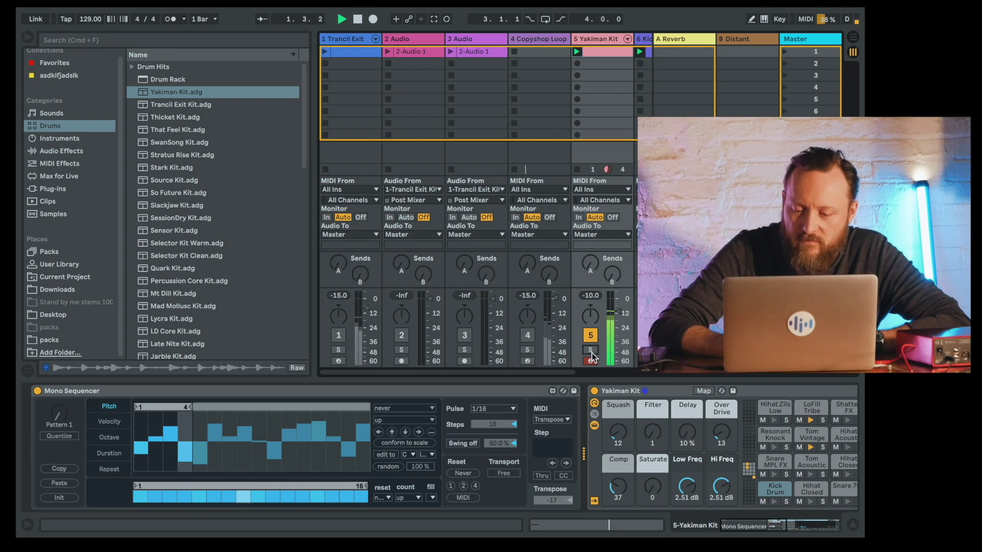
# Step: Re-randomize the Pitch lane several times during playback to find a new four-step percussion pattern
pyautogui.click(390, 467)
pyautogui.click(390, 467)
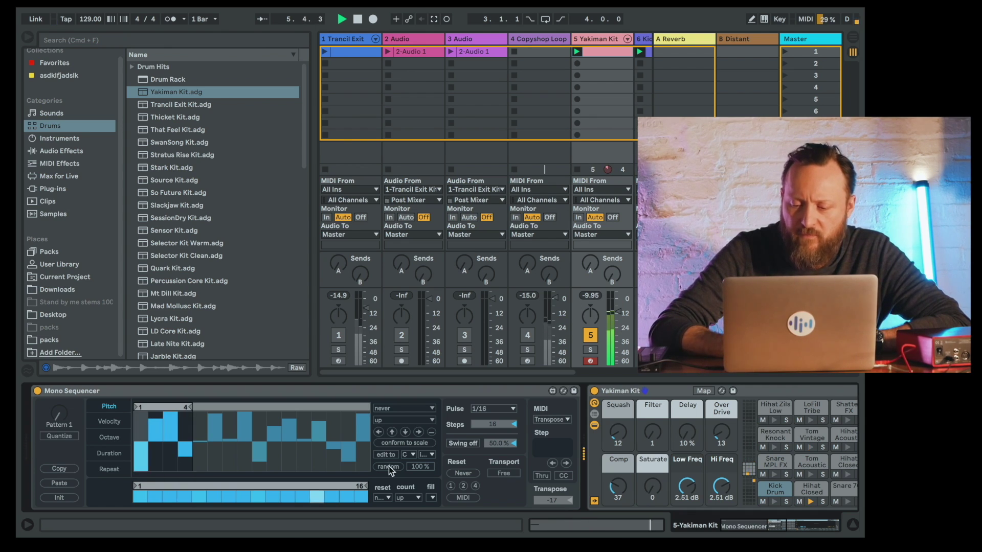
pyautogui.click(388, 467)
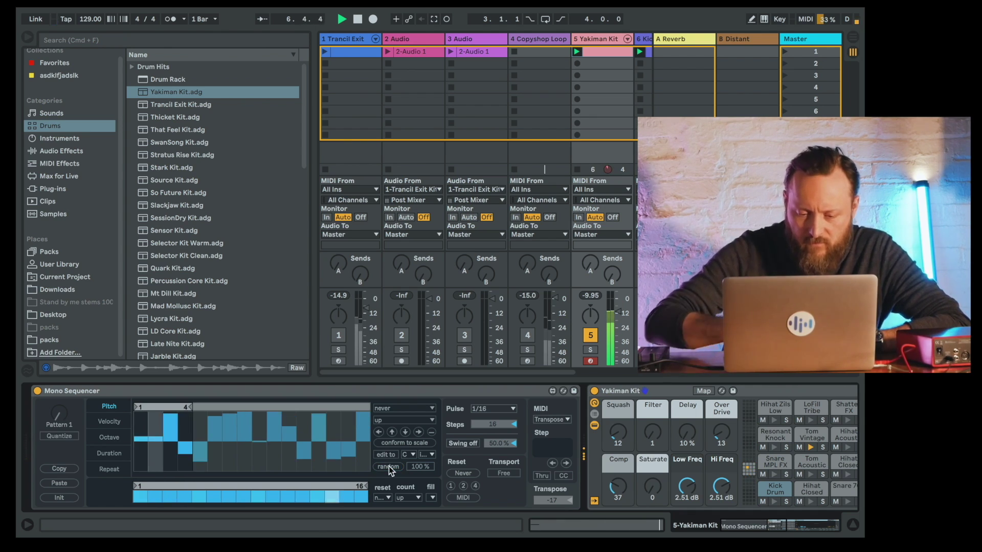
pyautogui.click(389, 466)
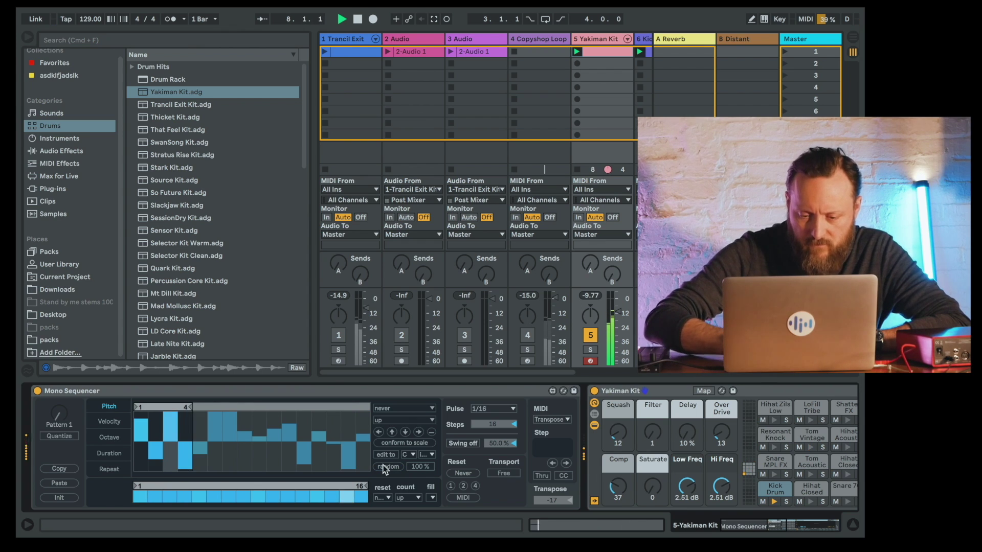
pyautogui.click(384, 468)
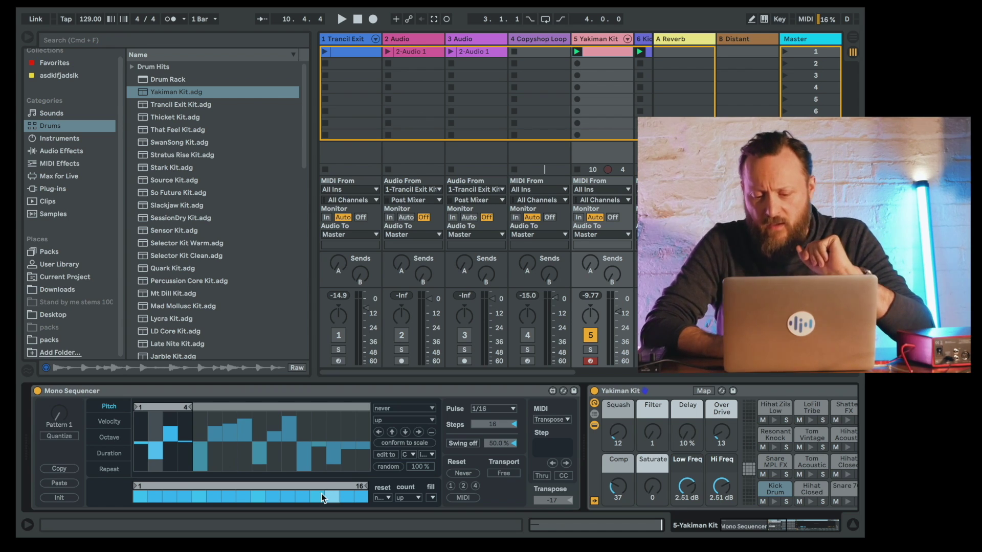
# Step: Look over the Yakiman Kit device chain and audition the current groove briefly, finishing with playback stopped
pyautogui.hscroll(5, 321, 493)
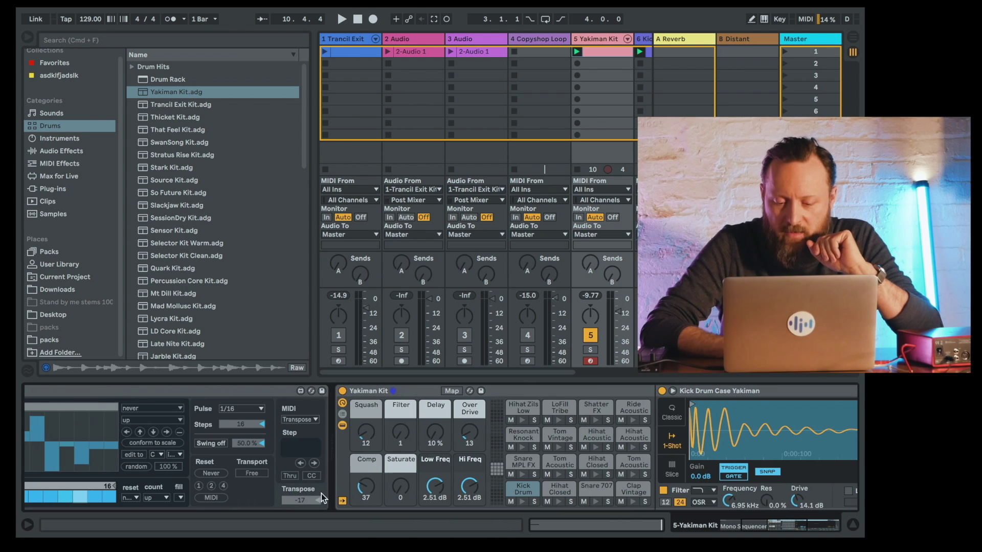
pyautogui.hscroll(7, 322, 497)
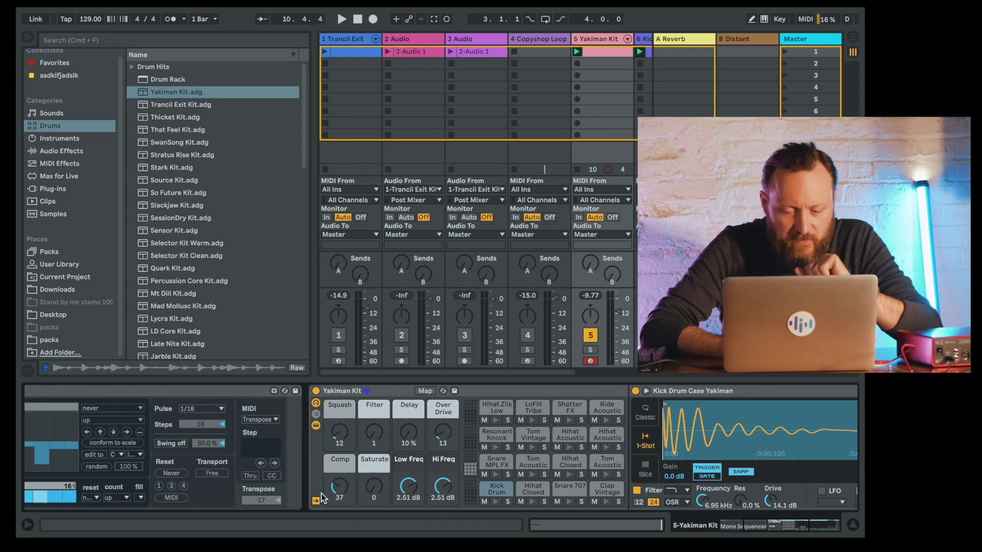
pyautogui.hscroll(-9, 321, 497)
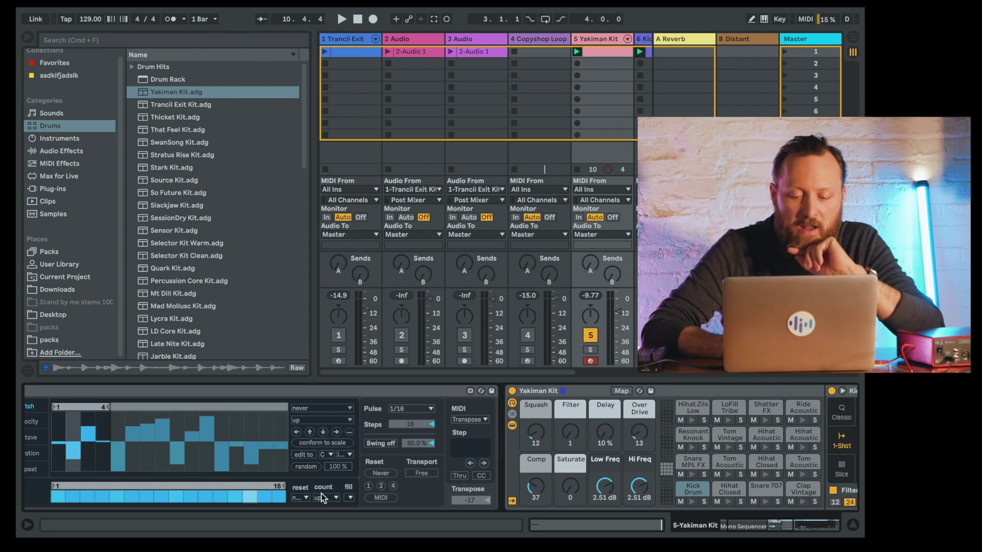
pyautogui.press('space')
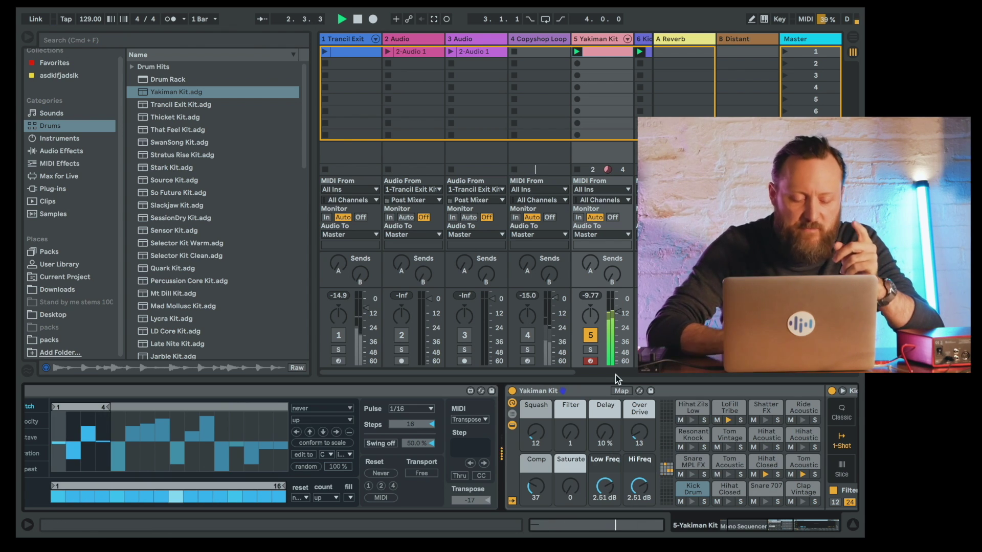
pyautogui.press('space')
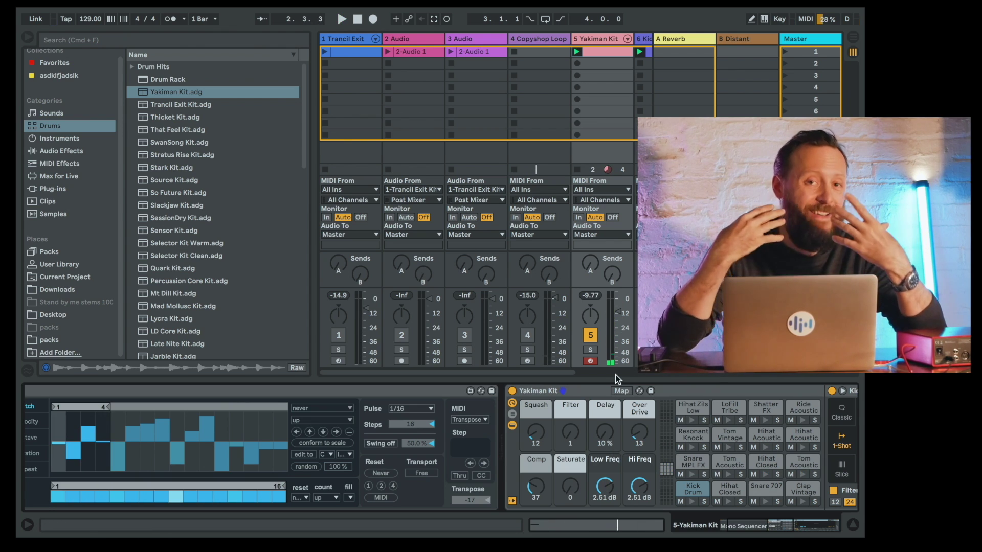
# Step: Insert an audio track after the Yakiman Kit track, set its input to 5-Yakiman Kit and arm it for recording
pyautogui.hscroll(5, 531, 79)
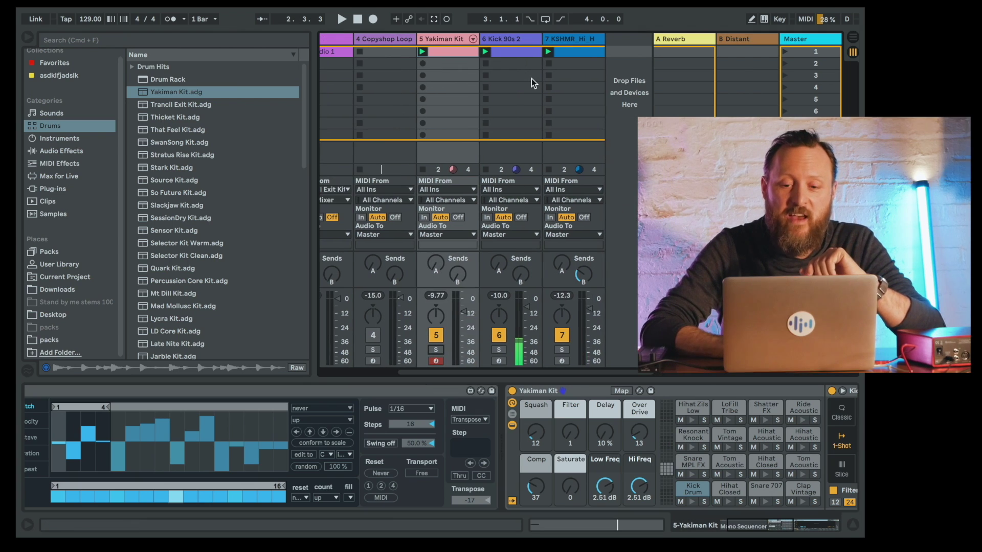
pyautogui.click(439, 41)
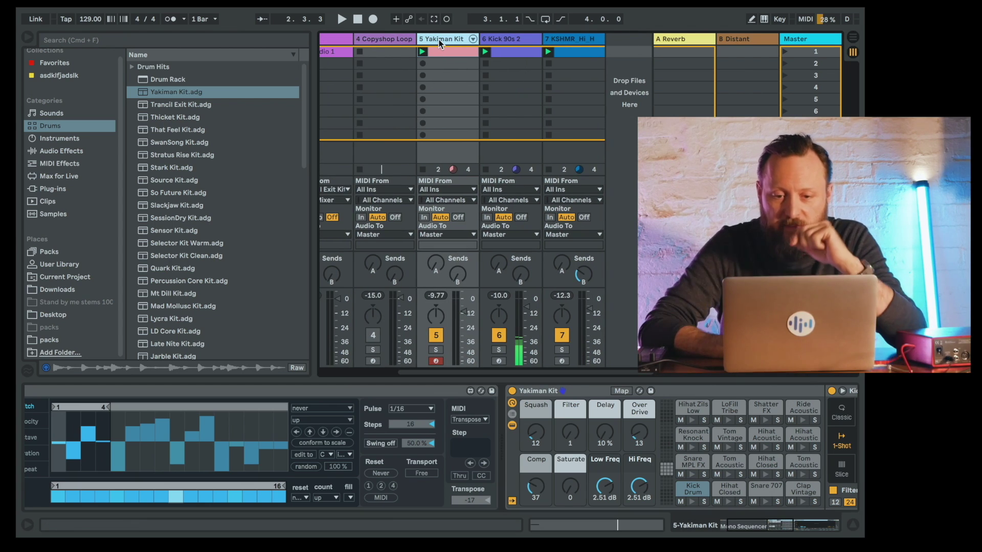
pyautogui.press('super+t')
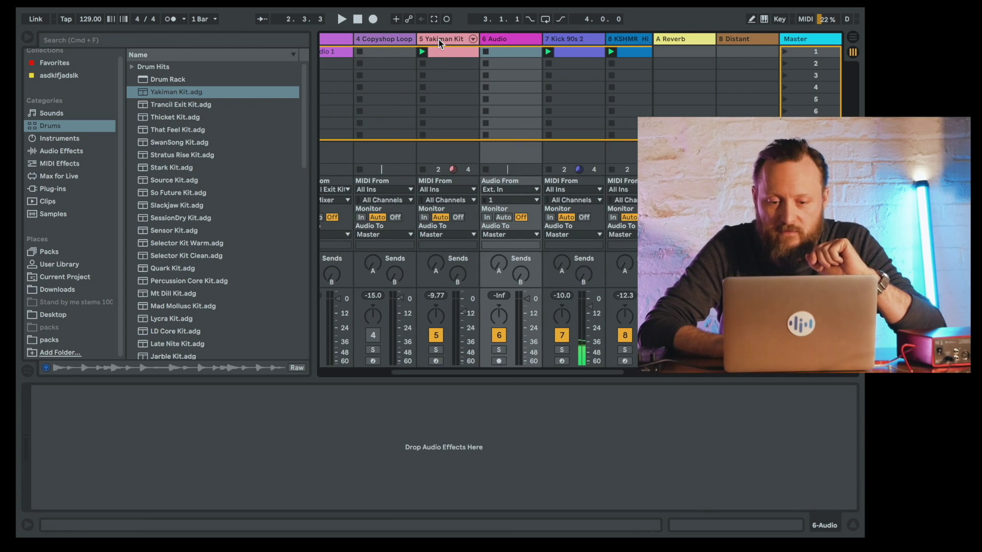
pyautogui.click(509, 189)
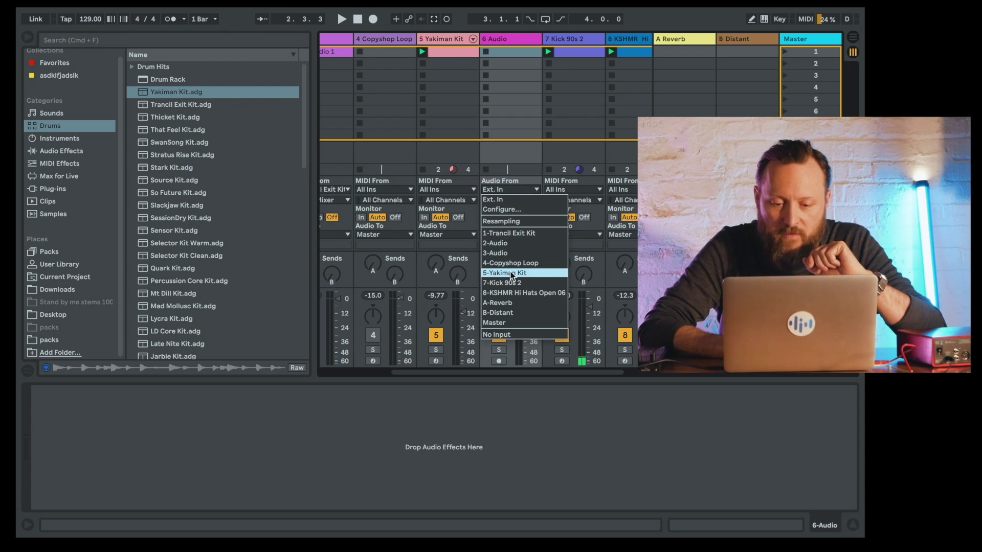
pyautogui.click(512, 274)
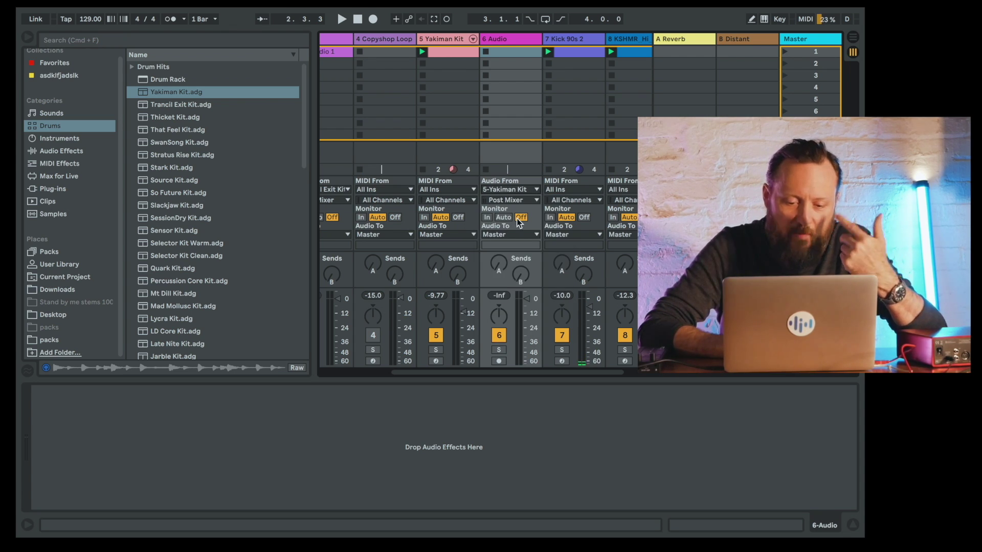
pyautogui.click(499, 361)
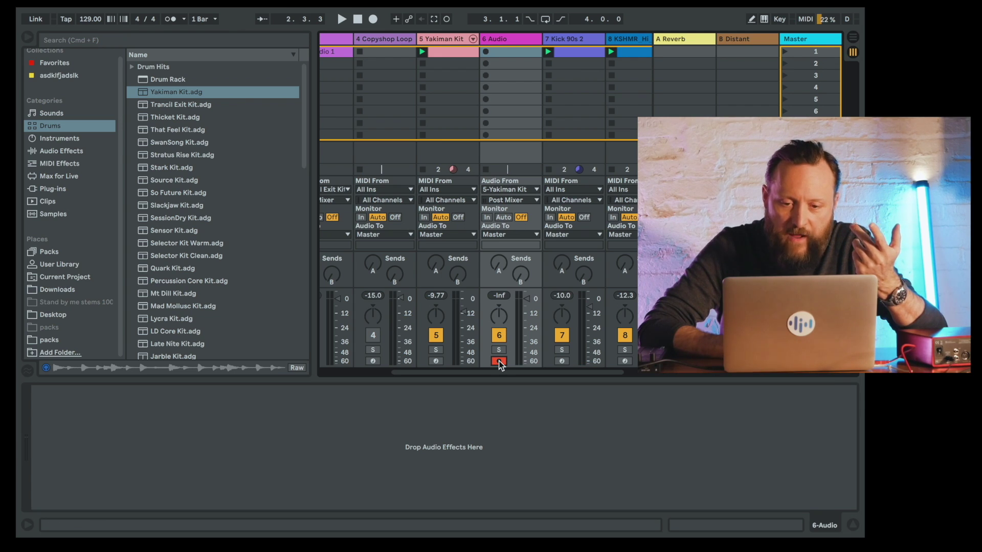
# Step: Record the Yakiman Kit output into the new audio track's first slot, finish the take and disarm the track
pyautogui.click(485, 51)
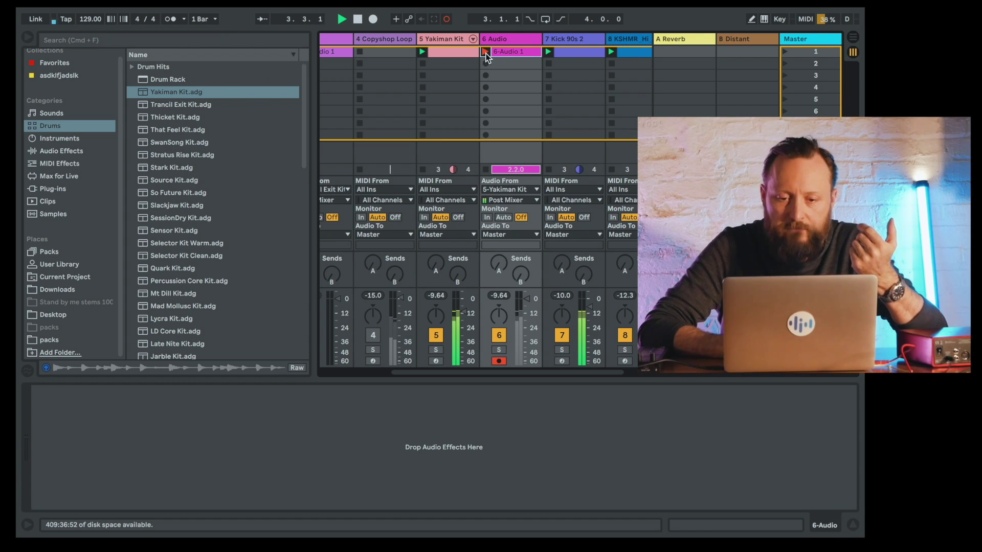
pyautogui.click(484, 53)
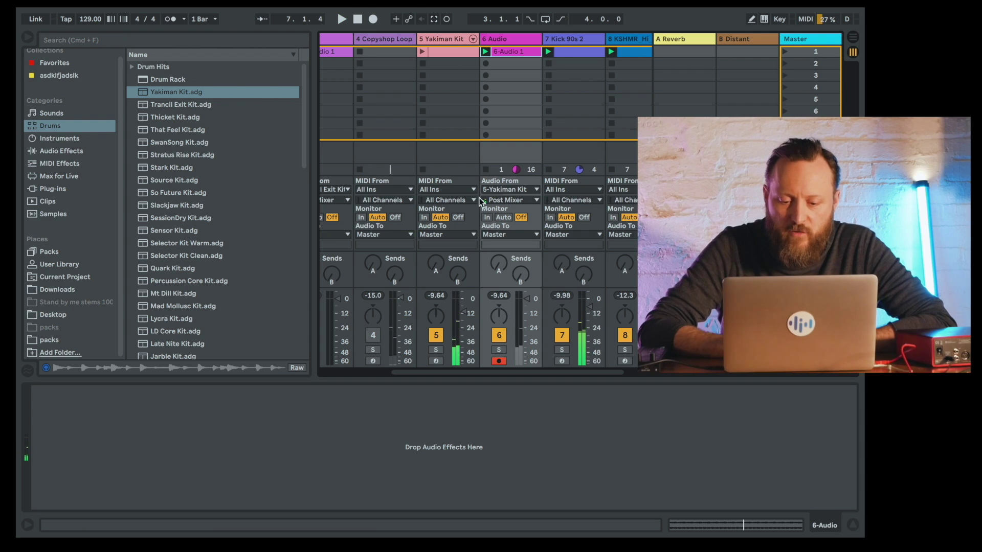
pyautogui.click(499, 361)
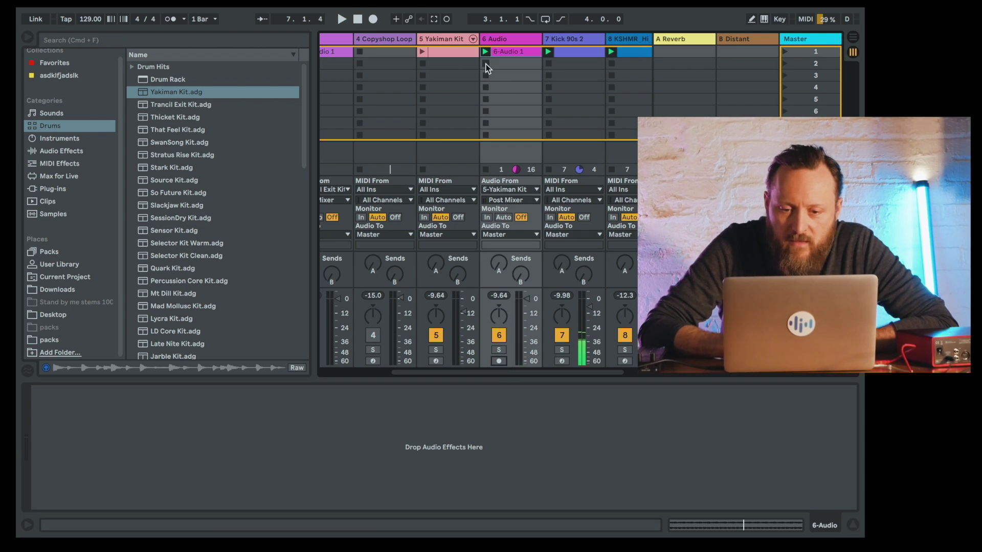
# Step: Relaunch the Yakiman Kit clip and randomize its Mono Sequencer Pitch lane again during playback
pyautogui.click(450, 40)
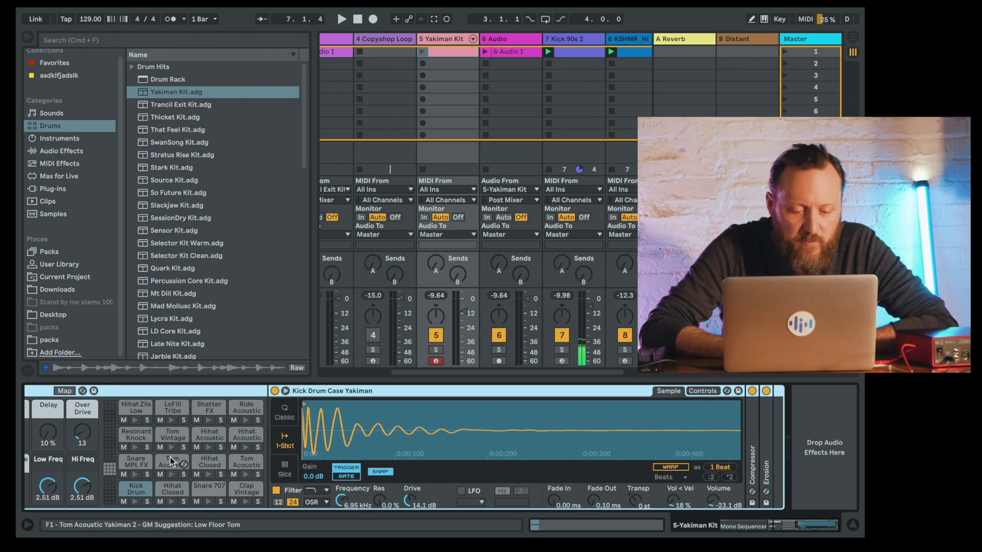
pyautogui.hscroll(-5, 170, 457)
pyautogui.hscroll(-2, 169, 457)
pyautogui.hscroll(-3, 170, 458)
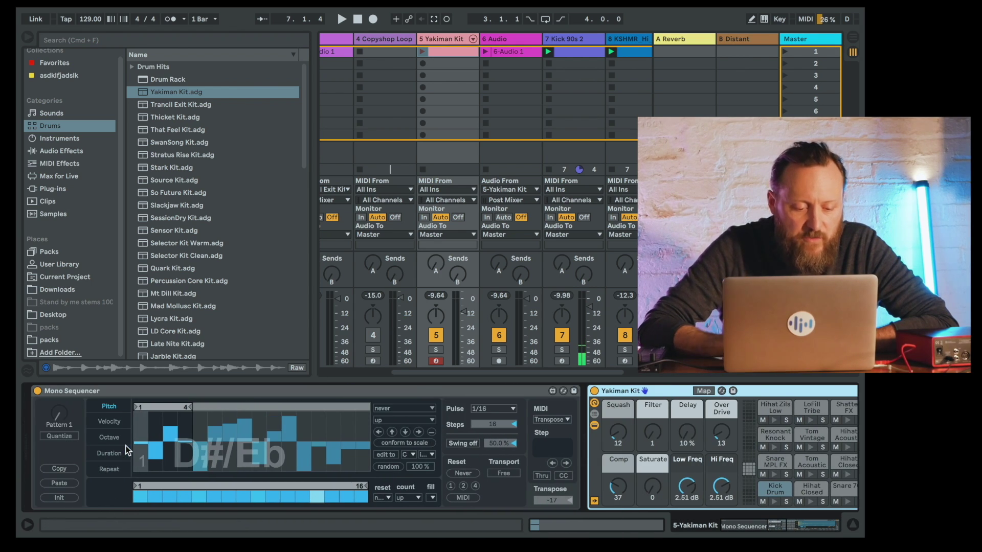
pyautogui.click(422, 51)
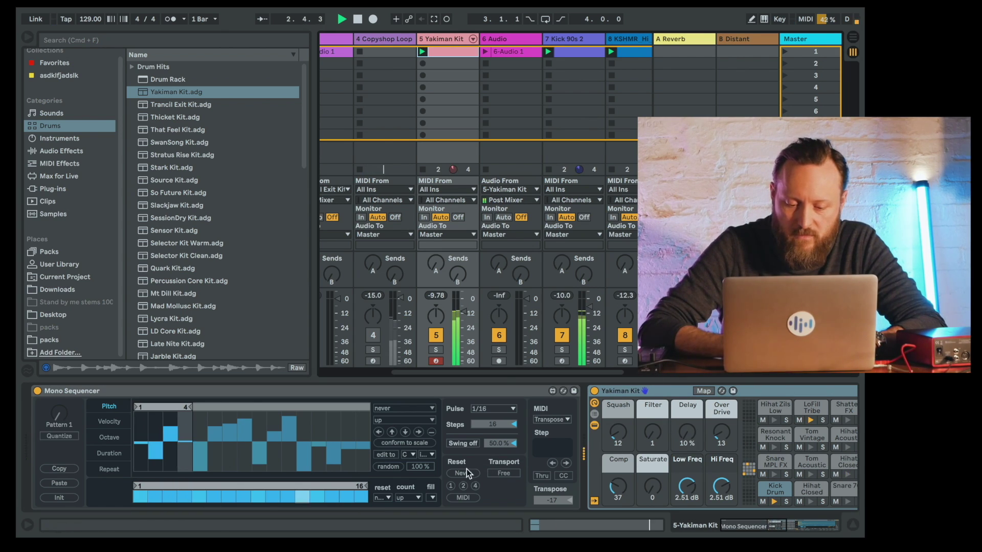
pyautogui.click(392, 467)
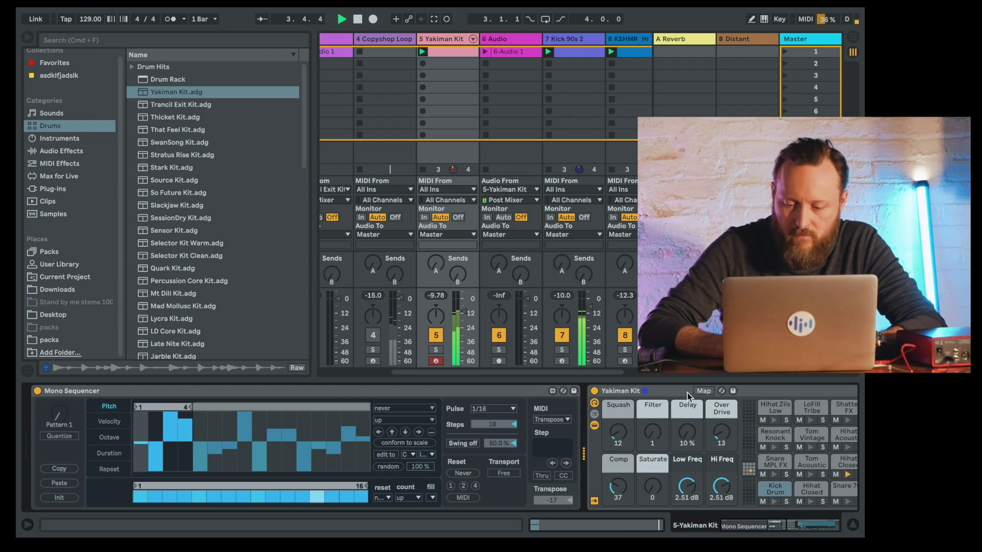
pyautogui.click(387, 466)
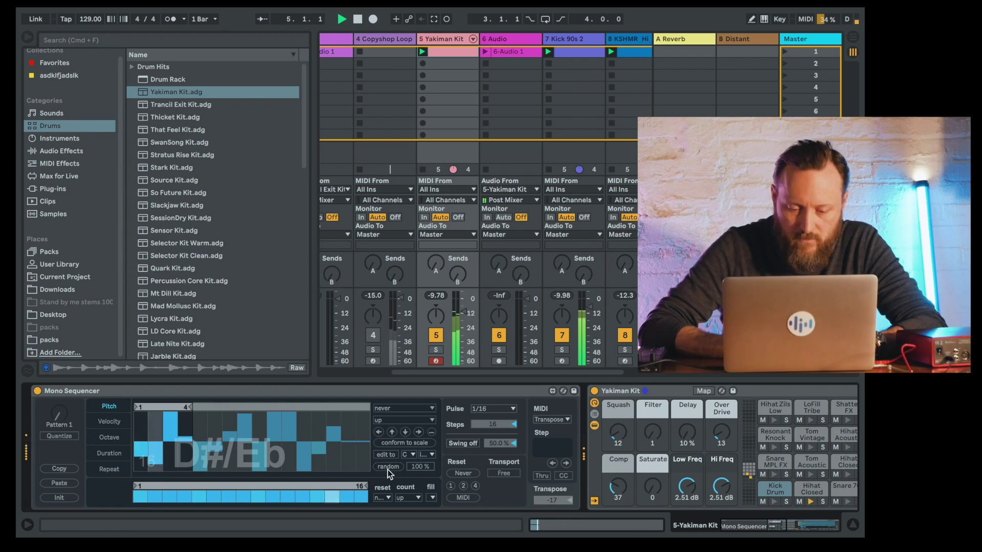
# Step: Hot-swap the Yakiman Kit drum rack for Trancil Exit Kit.adg while the sequencer keeps playing
pyautogui.click(721, 391)
pyautogui.press('Down')
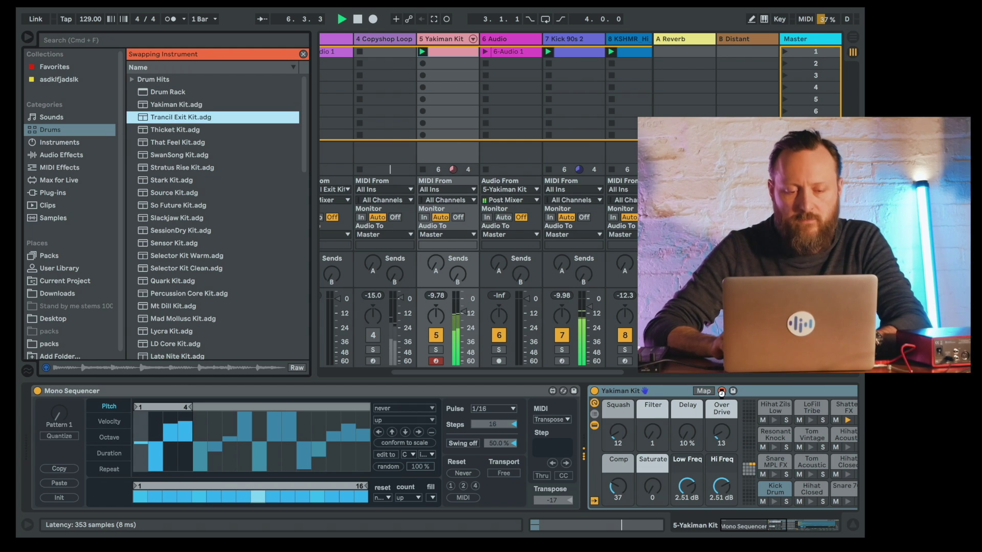
pyautogui.press('Return')
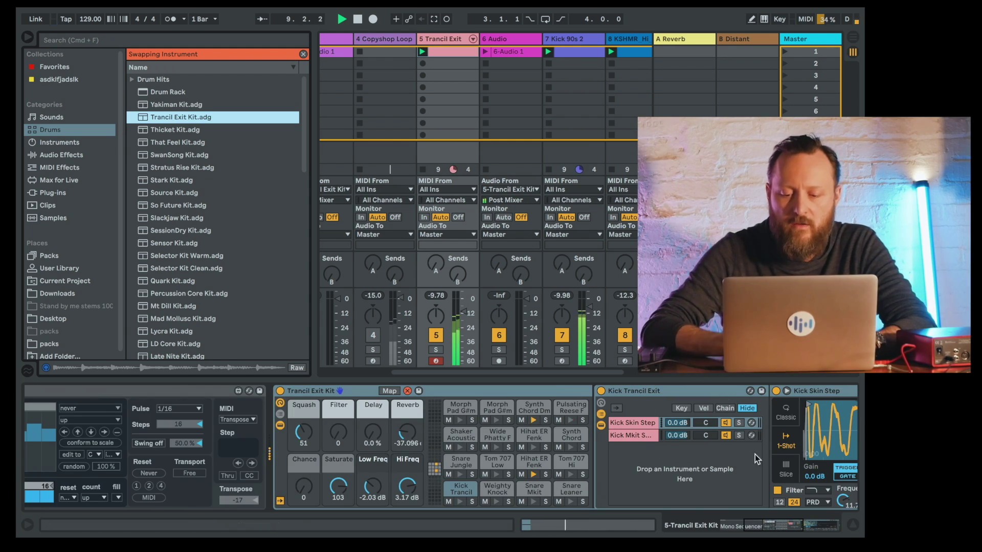
# Step: Solo the track 5 Trancil Exit and audition the swapped kit, finishing with playback stopped
pyautogui.click(436, 350)
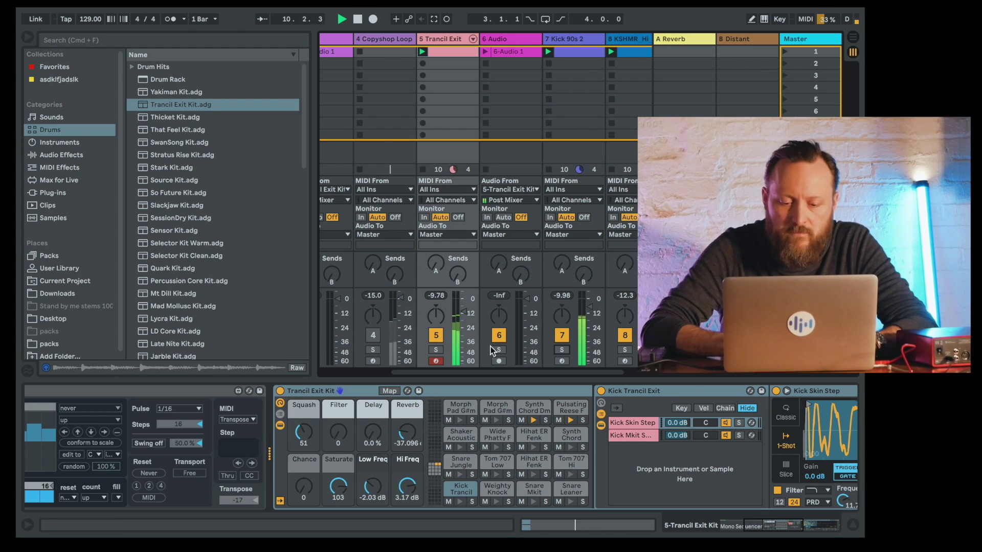
pyautogui.press('space')
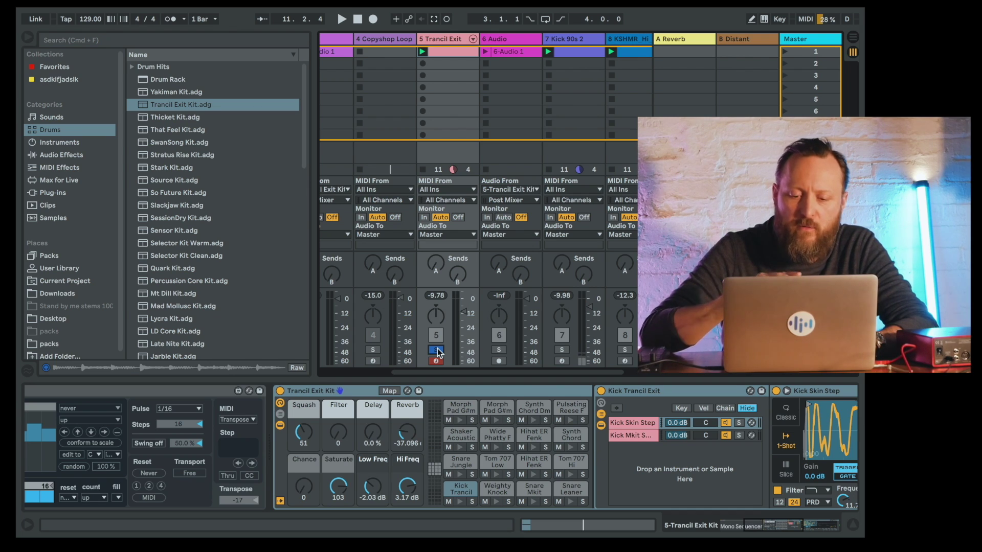
pyautogui.click(436, 350)
pyautogui.press('space')
pyautogui.click(436, 349)
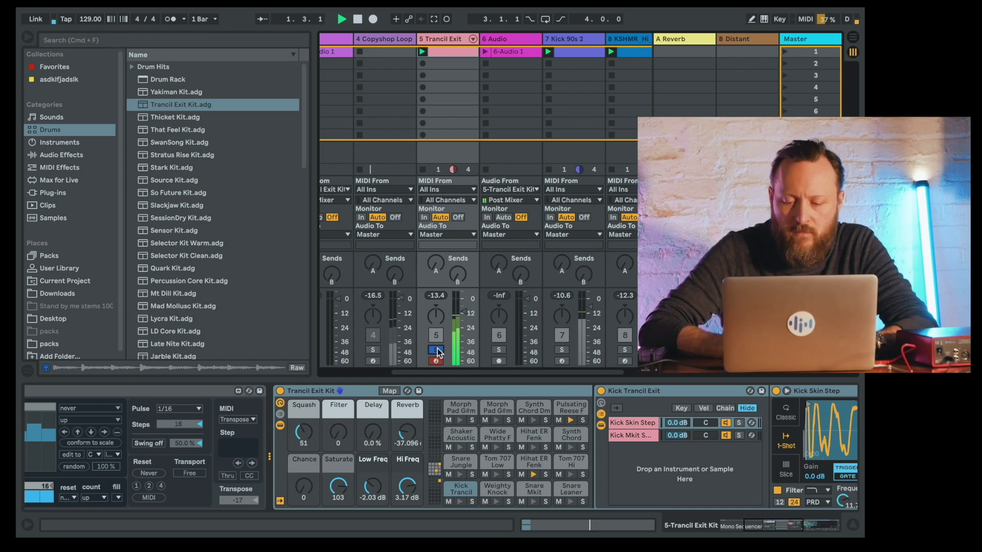
pyautogui.hscroll(5, 501, 480)
pyautogui.press('space')
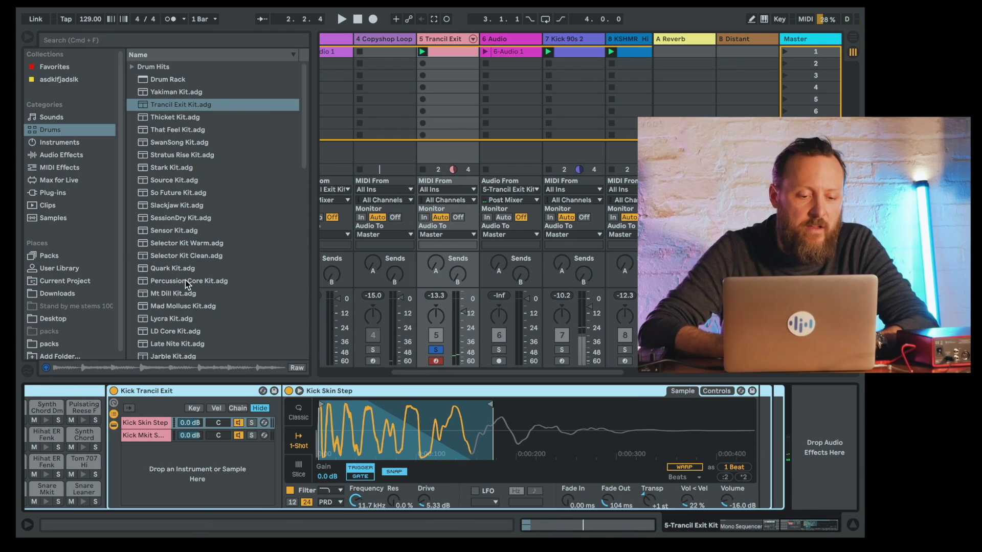
# Step: Add Pedal after the Trancil Exit Kit and set Gain 38%, Output -1.27 dB, Bass 35% and Treble 25% during playback
pyautogui.click(67, 157)
pyautogui.scroll(10, 176, 256)
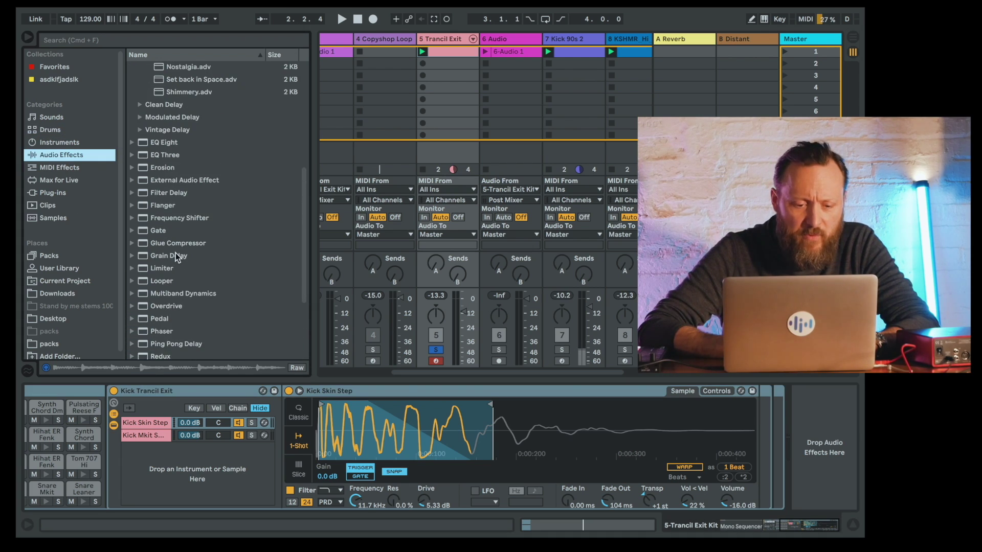
pyautogui.scroll(-10, 176, 253)
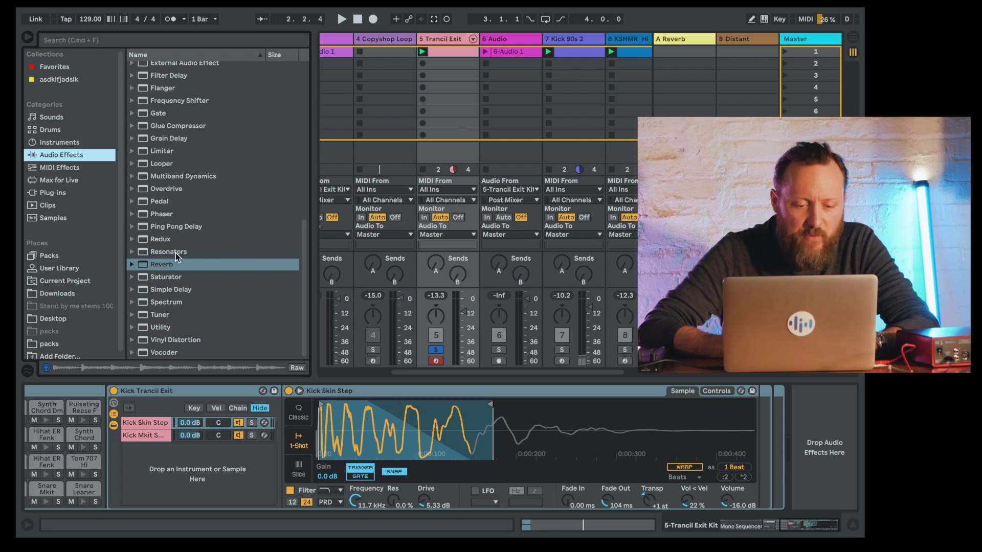
pyautogui.scroll(4, 174, 271)
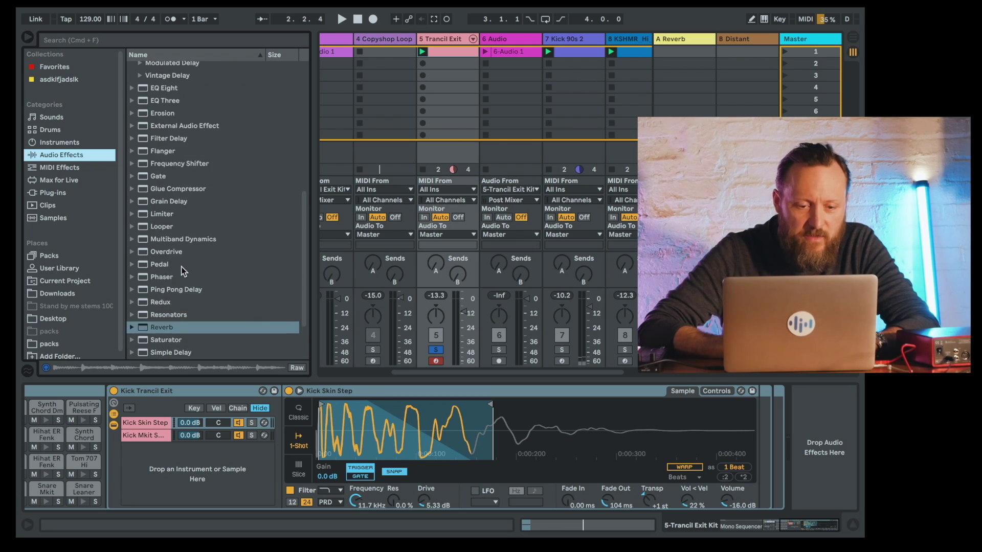
pyautogui.scroll(-4, 183, 271)
pyautogui.scroll(10, 161, 261)
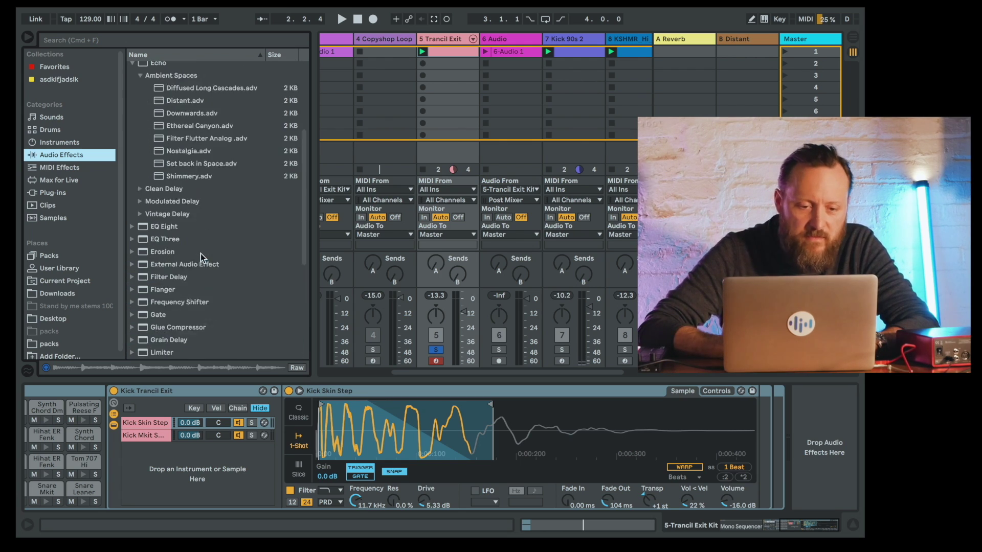
pyautogui.scroll(-10, 200, 253)
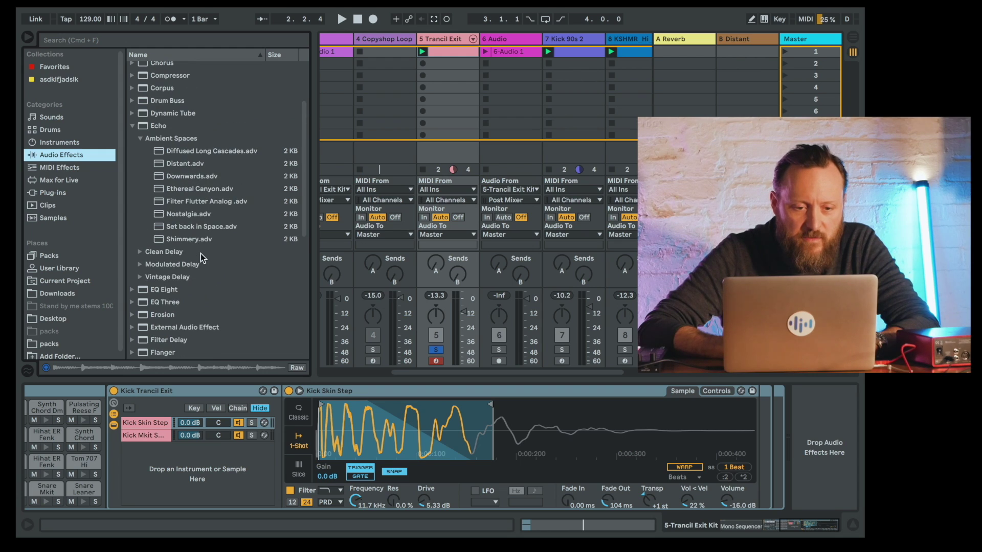
pyautogui.click(146, 201)
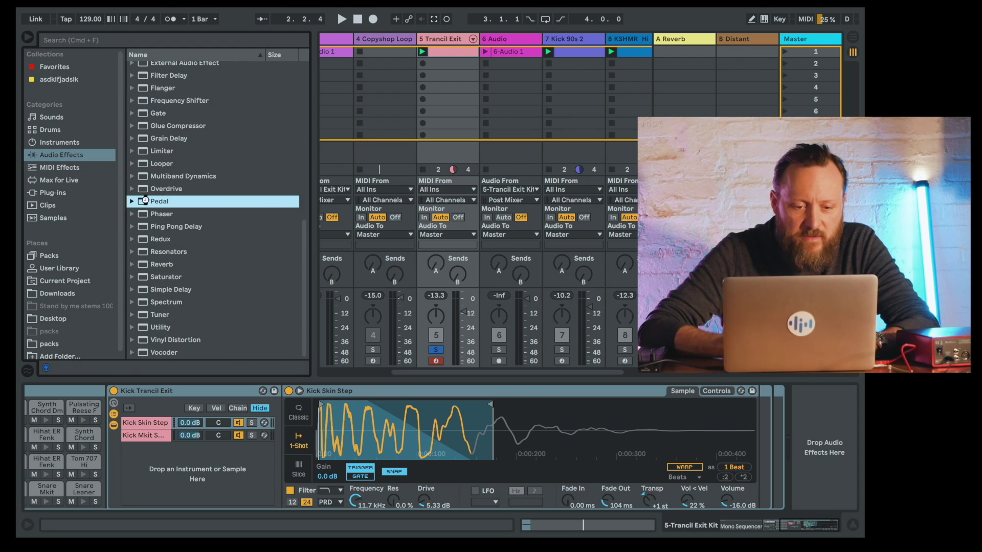
pyautogui.doubleClick(145, 201)
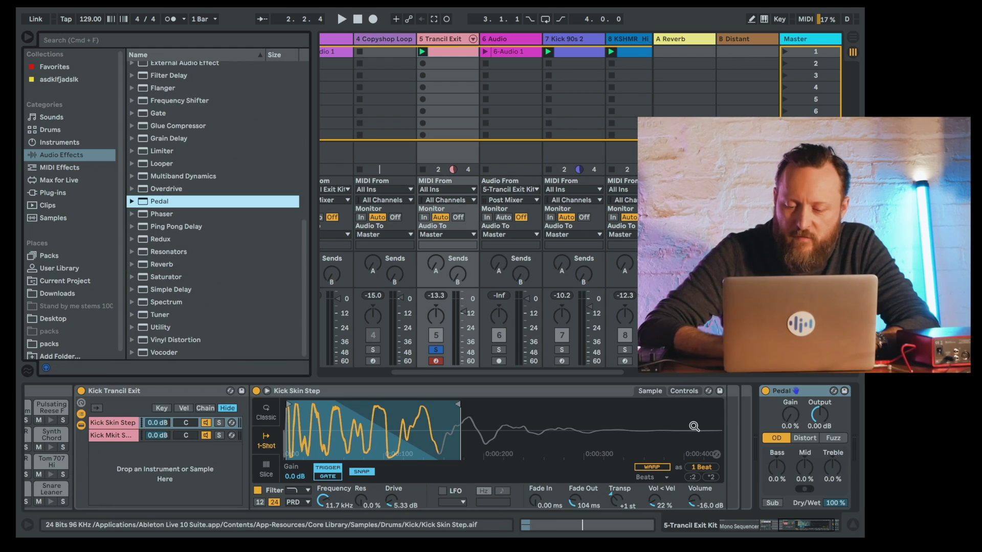
pyautogui.press('space')
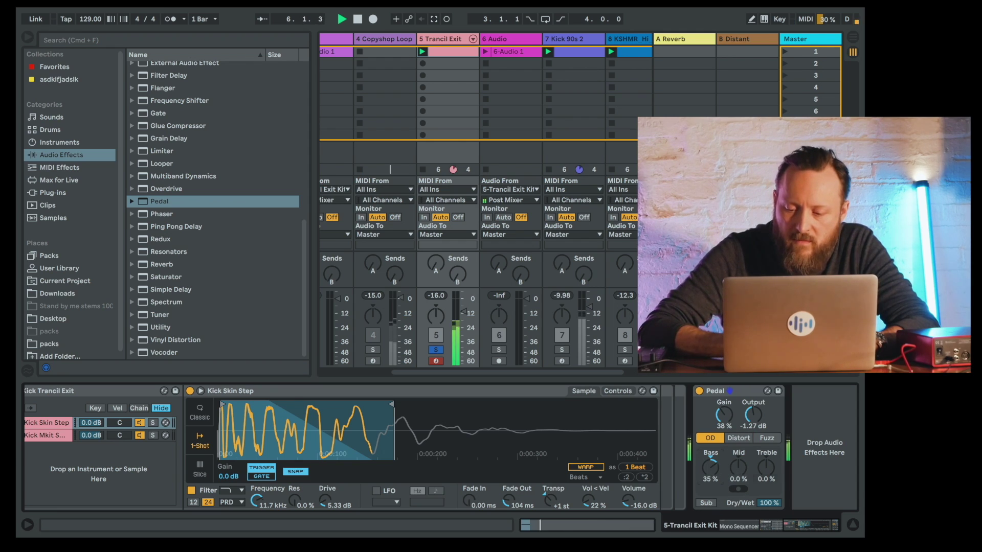
pyautogui.press('space')
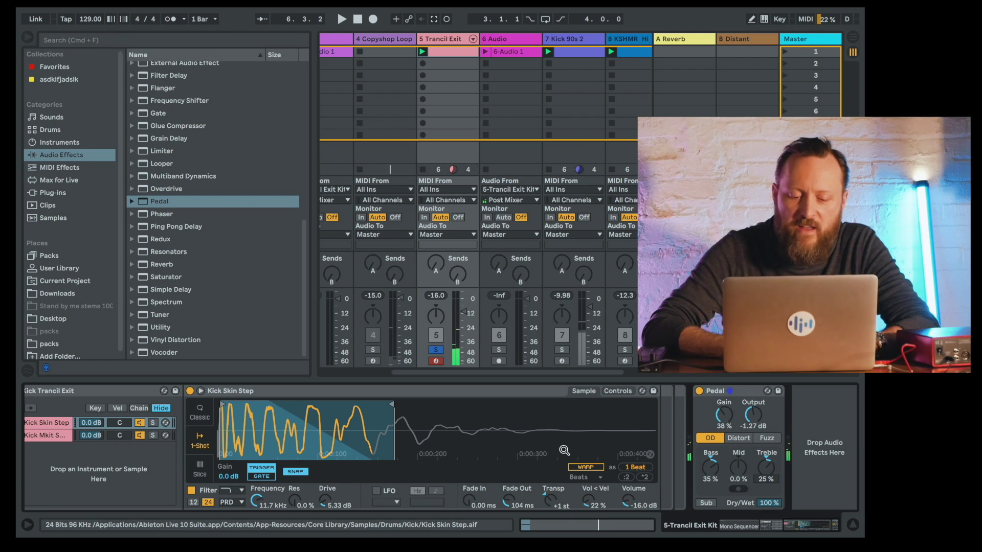
# Step: Extend the Mono Sequencer's Pitch lane loop to 8 steps and take track 5 out of solo
pyautogui.hscroll(-10, 560, 449)
pyautogui.press('space')
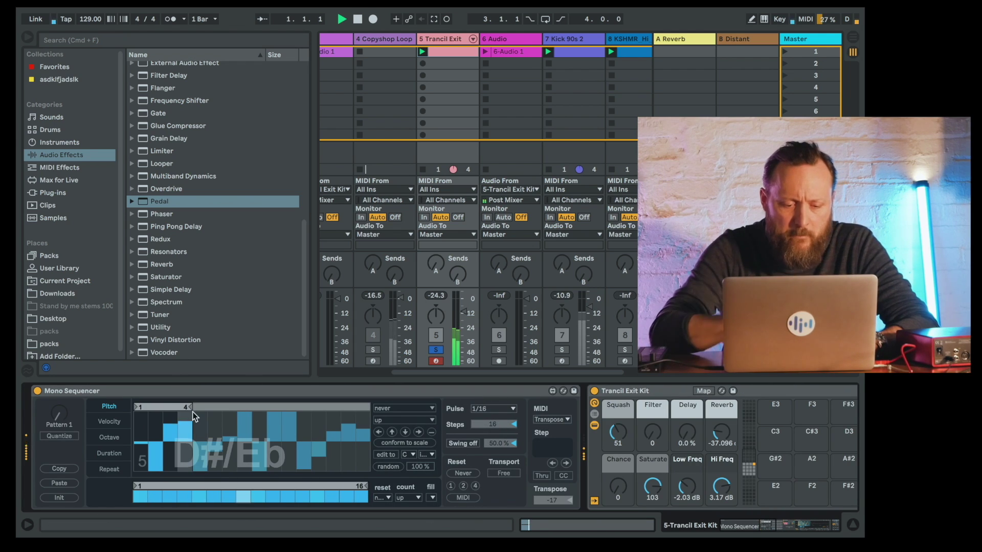
pyautogui.press('space')
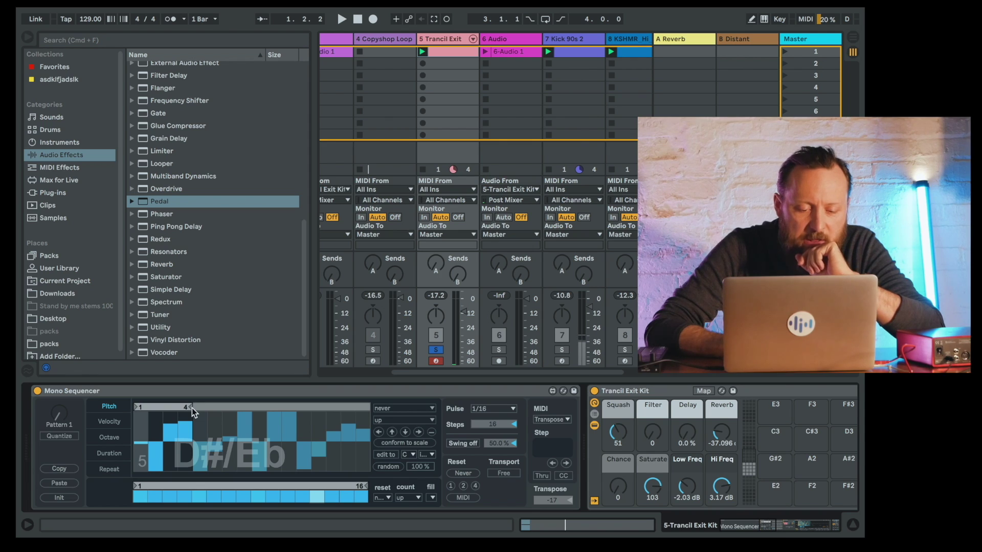
pyautogui.moveTo(192, 408); pyautogui.dragTo(251, 417)
pyautogui.press('space')
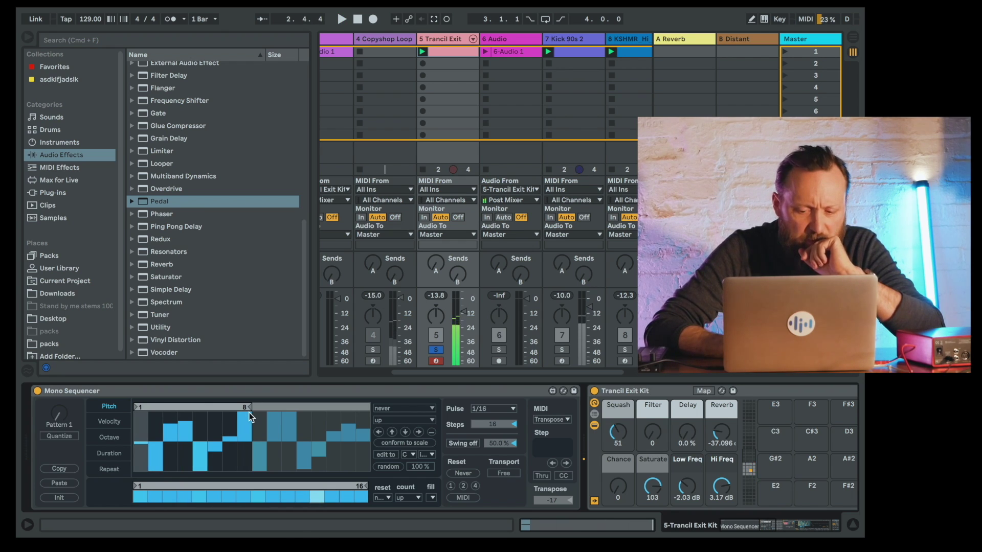
pyautogui.click(439, 351)
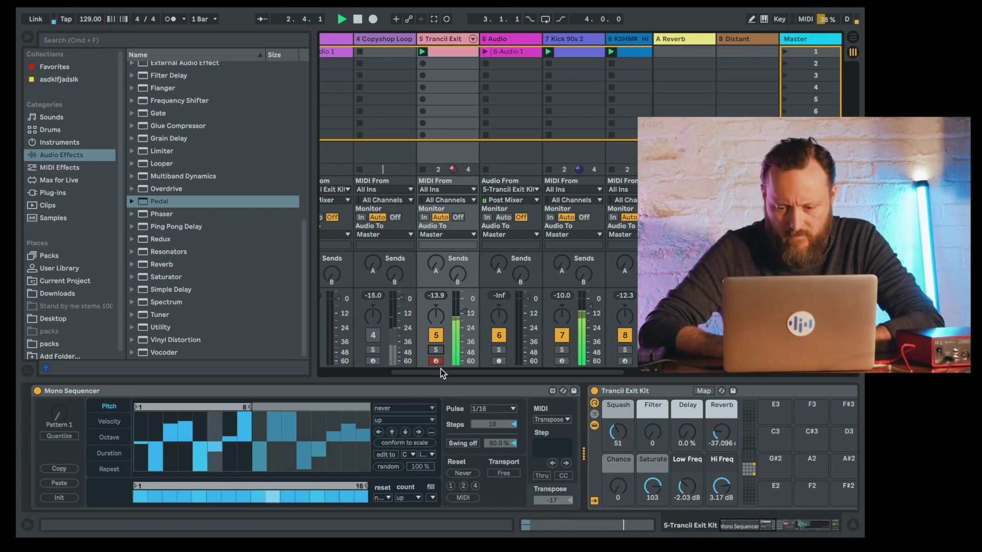
# Step: Add an EQ Eight after the Pedal on the Trancil Exit track
pyautogui.scroll(-5, 504, 440)
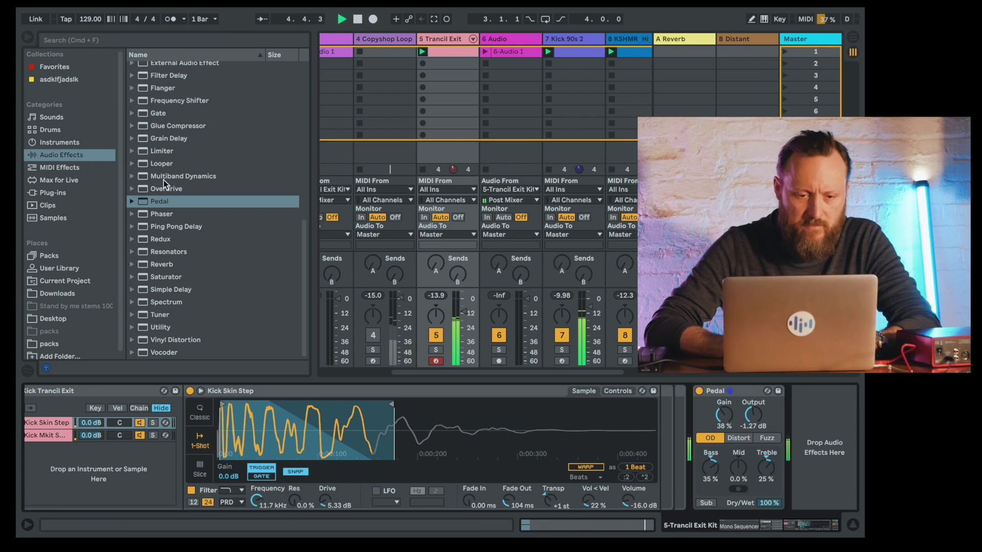
pyautogui.scroll(3, 163, 183)
pyautogui.moveTo(151, 140); pyautogui.dragTo(276, 228)
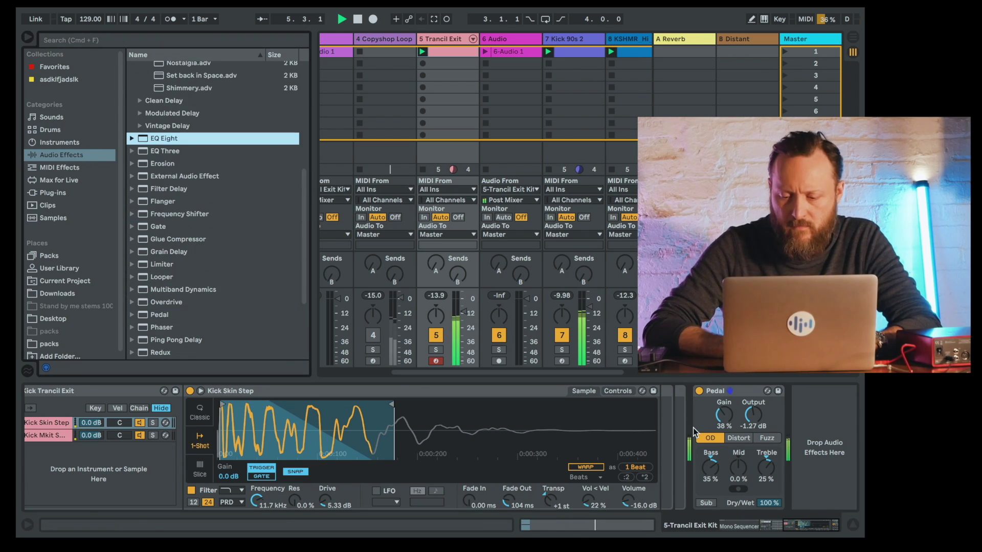
pyautogui.moveTo(692, 428); pyautogui.dragTo(693, 428)
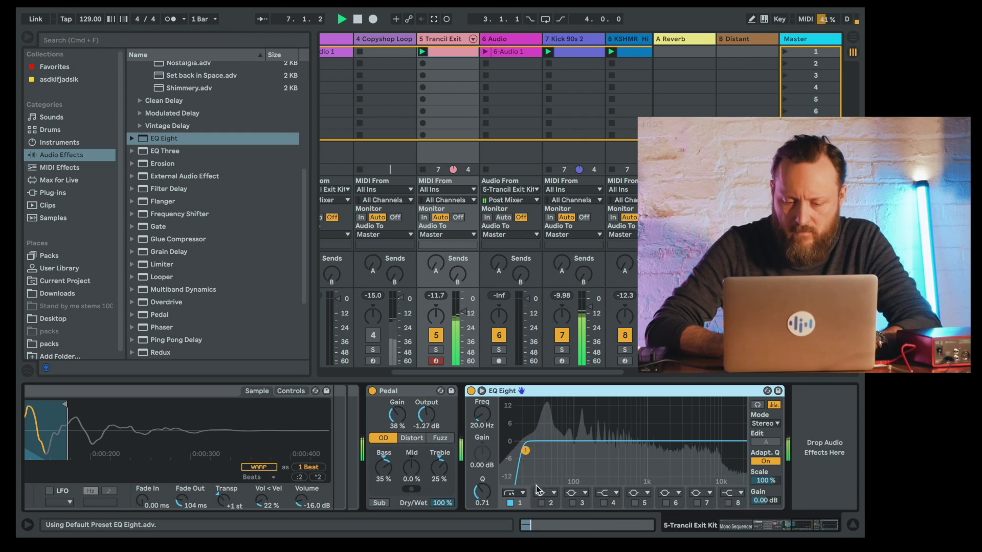
# Step: Raise EQ Eight's band 1 low-cut frequency, enable band 3 and cut it by about 6.32 dB at about 445 Hz
pyautogui.moveTo(525, 451); pyautogui.dragTo(553, 448)
pyautogui.click(603, 502)
pyautogui.click(573, 503)
pyautogui.moveTo(629, 439); pyautogui.dragTo(623, 460)
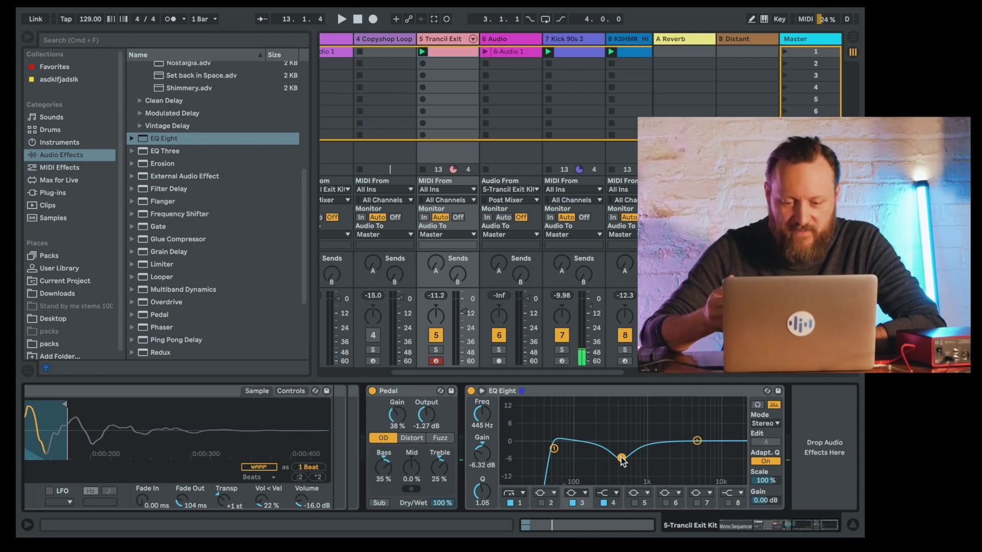
# Step: Audition the Trancil Exit pattern in the mix and bypass both the Pedal and EQ Eight effects
pyautogui.hscroll(-10, 298, 441)
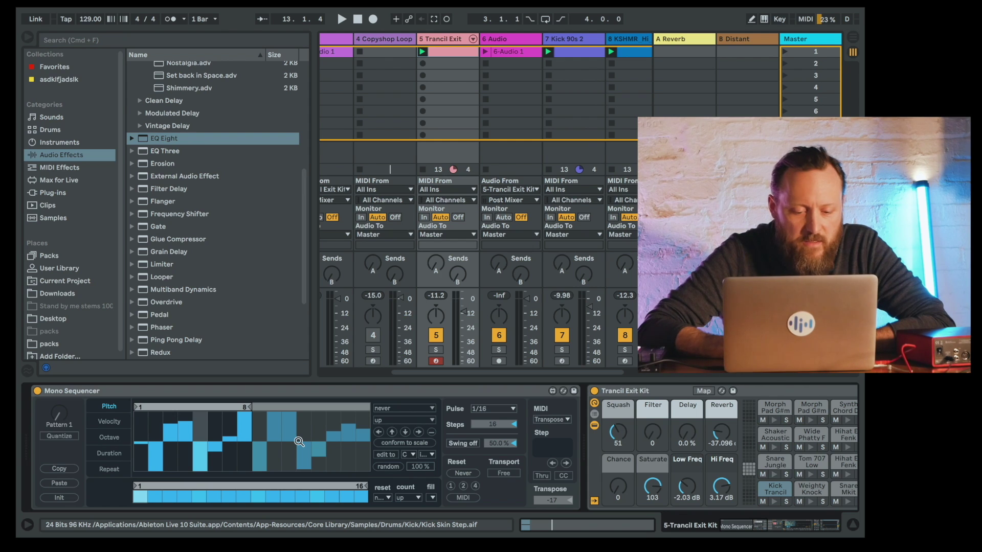
pyautogui.hscroll(3, 301, 464)
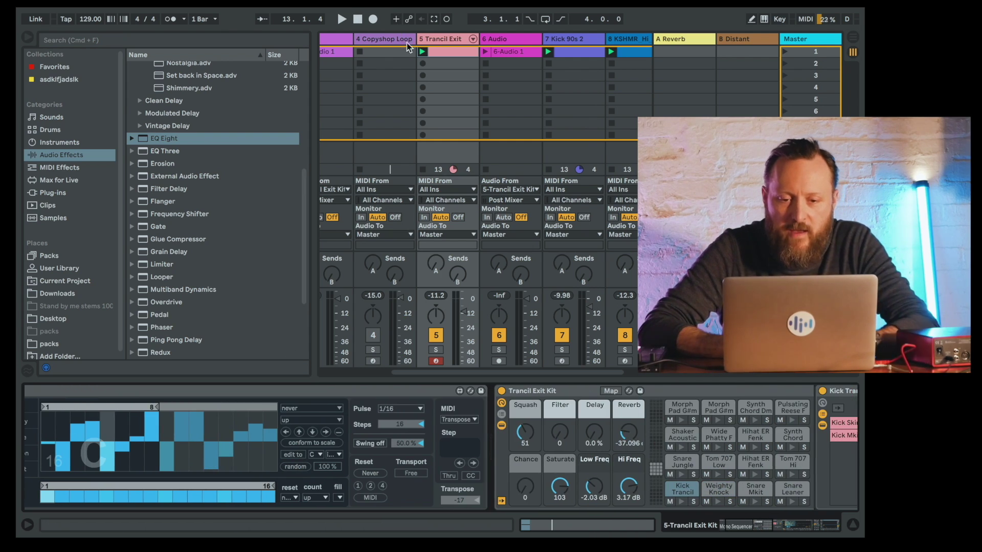
pyautogui.press('space')
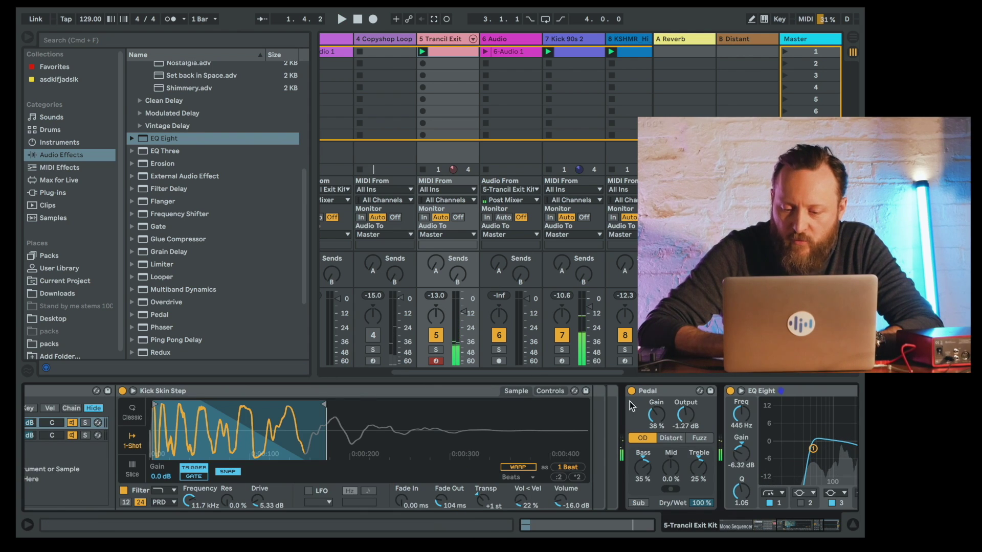
pyautogui.click(730, 389)
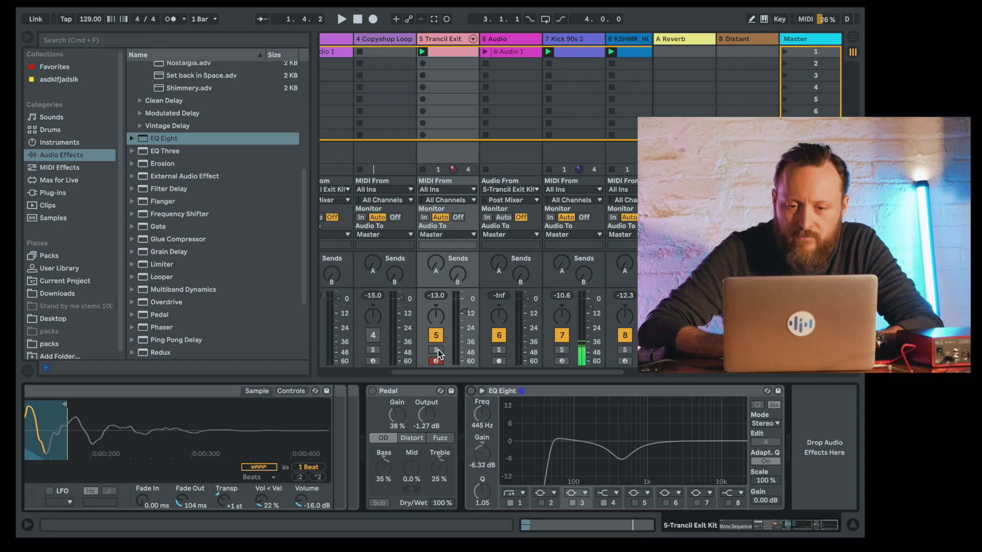
# Step: Arm track 6 Audio, record the Trancil Exit output into its second slot, finish the take and stop the Trancil Exit clip
pyautogui.click(498, 361)
pyautogui.click(487, 63)
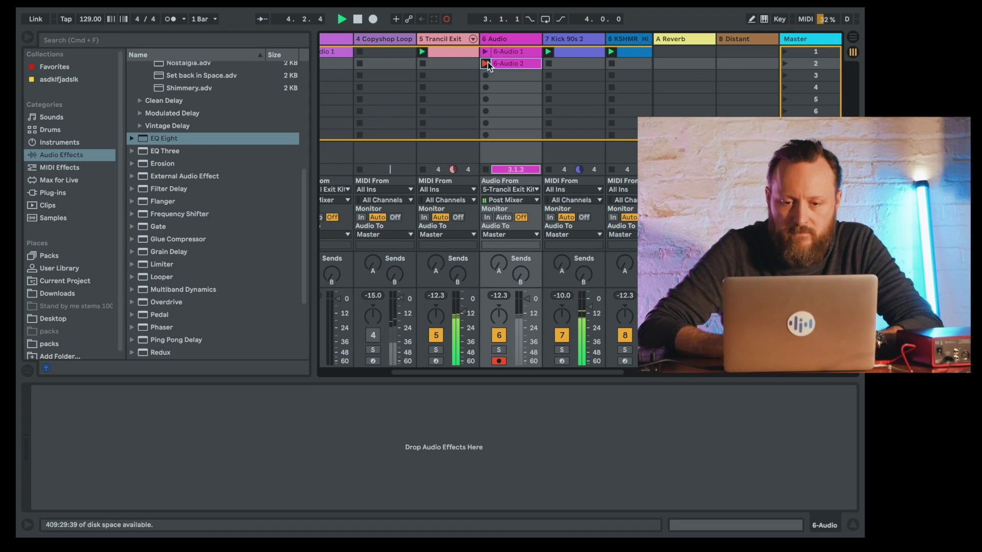
pyautogui.click(502, 62)
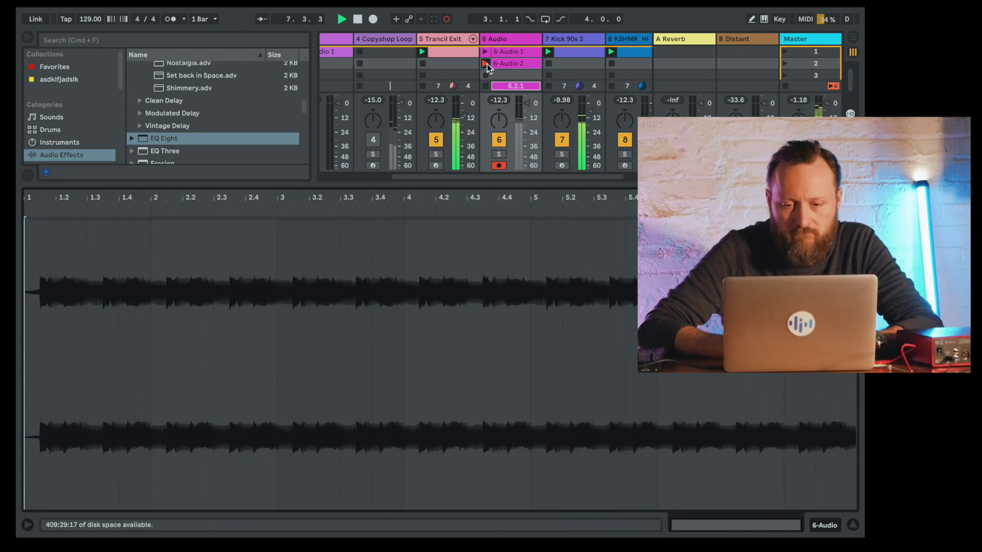
pyautogui.click(486, 69)
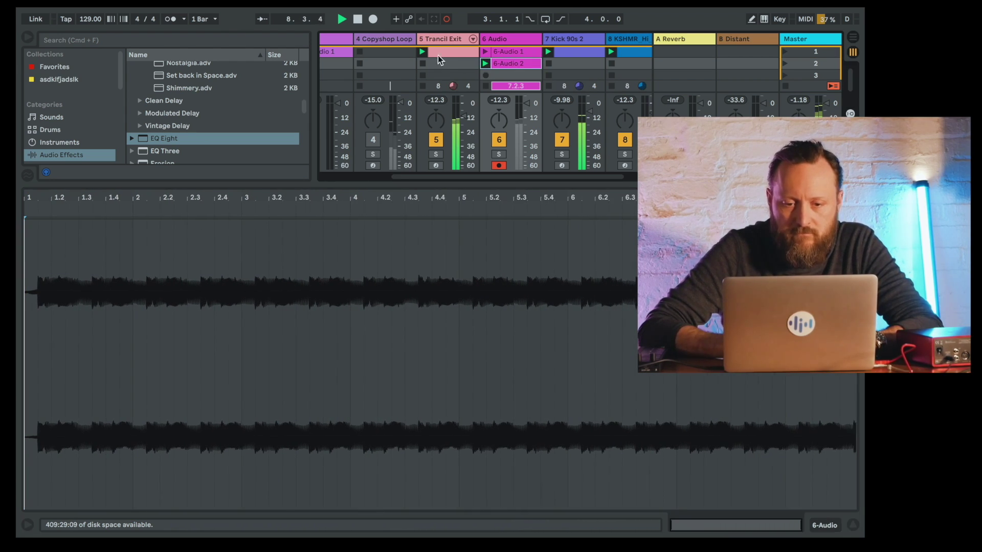
pyautogui.click(422, 63)
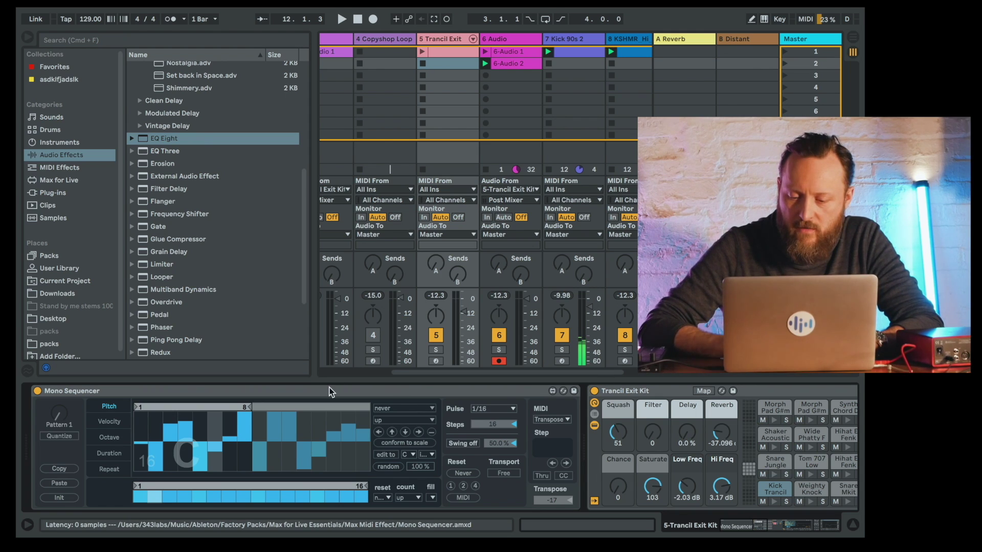
# Step: Solo track 5, hot-swap the Trancil Exit Kit for Thicket Kit.adg and audition the new kit with the same sequence
pyautogui.click(436, 350)
pyautogui.press('space')
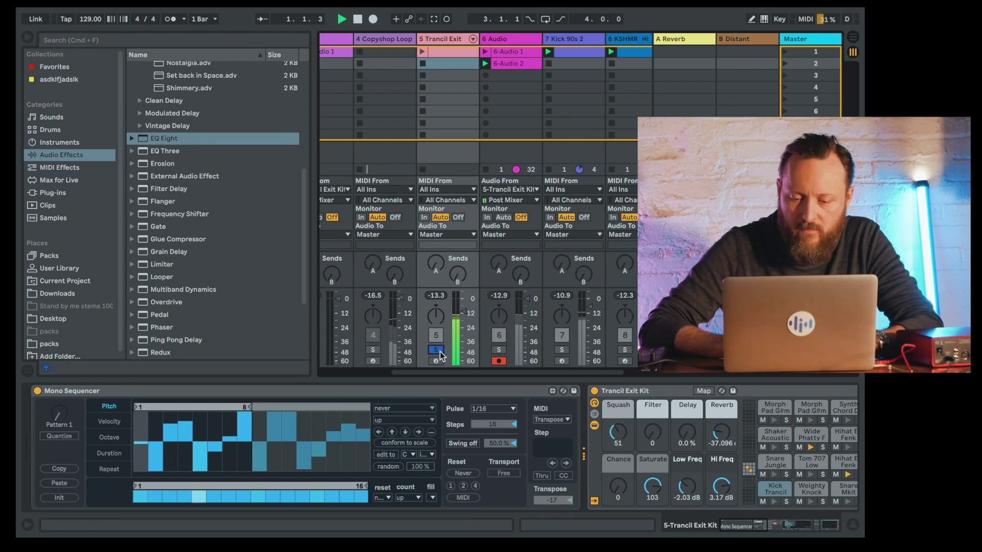
pyautogui.click(721, 390)
pyautogui.press('space')
pyautogui.press('Down')
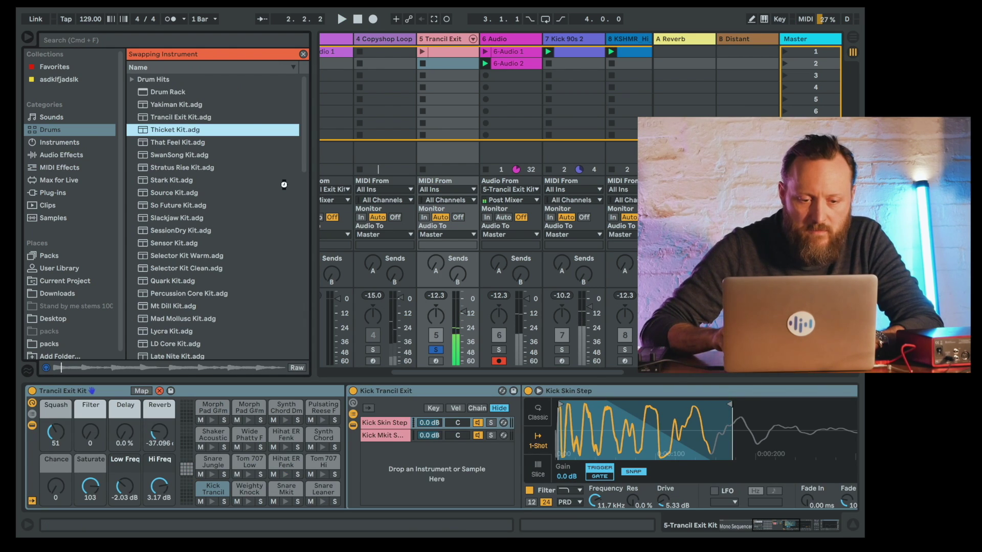
pyautogui.press('Return')
pyautogui.press('space')
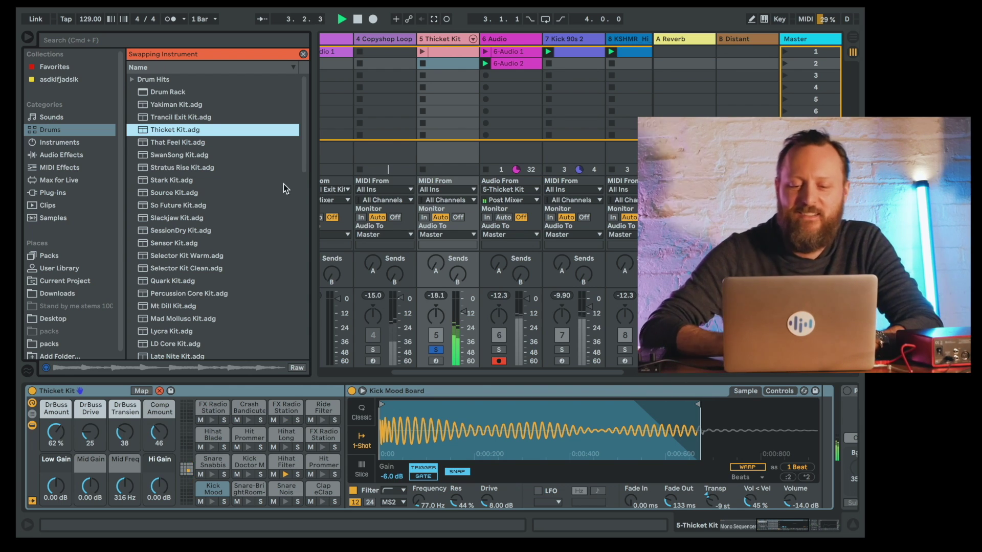
pyautogui.press('space')
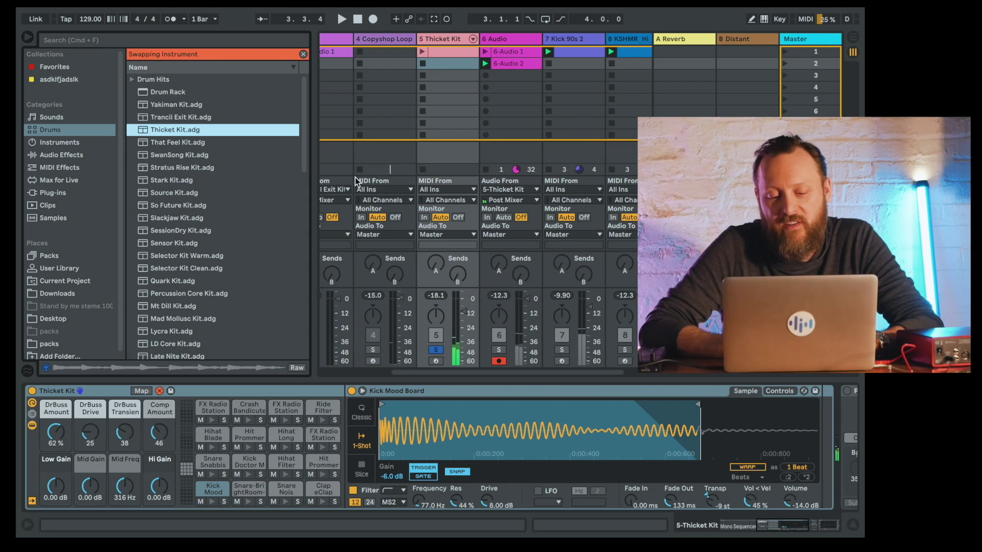
# Step: Restart playback, take the Thicket Kit track out of solo and mute track 6 Audio
pyautogui.press('space')
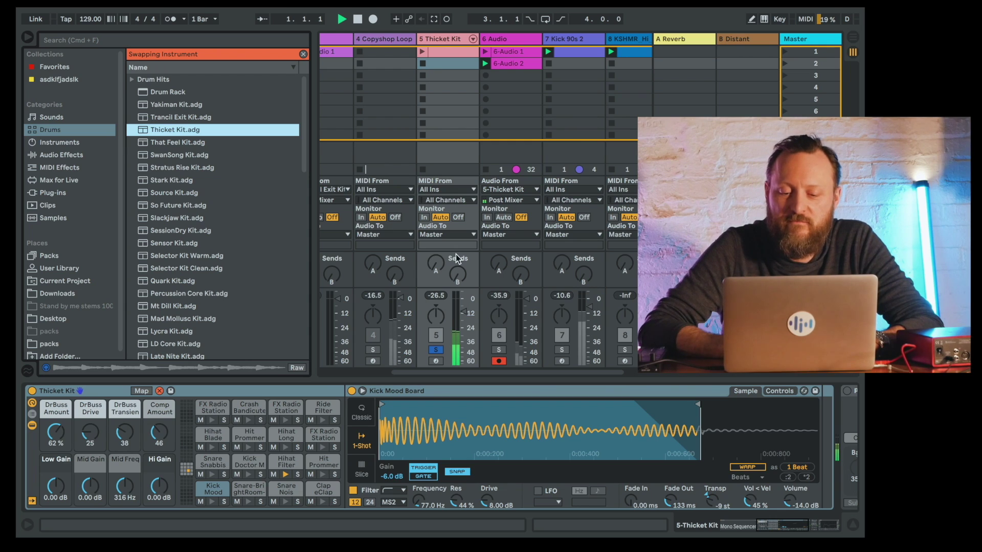
pyautogui.click(436, 350)
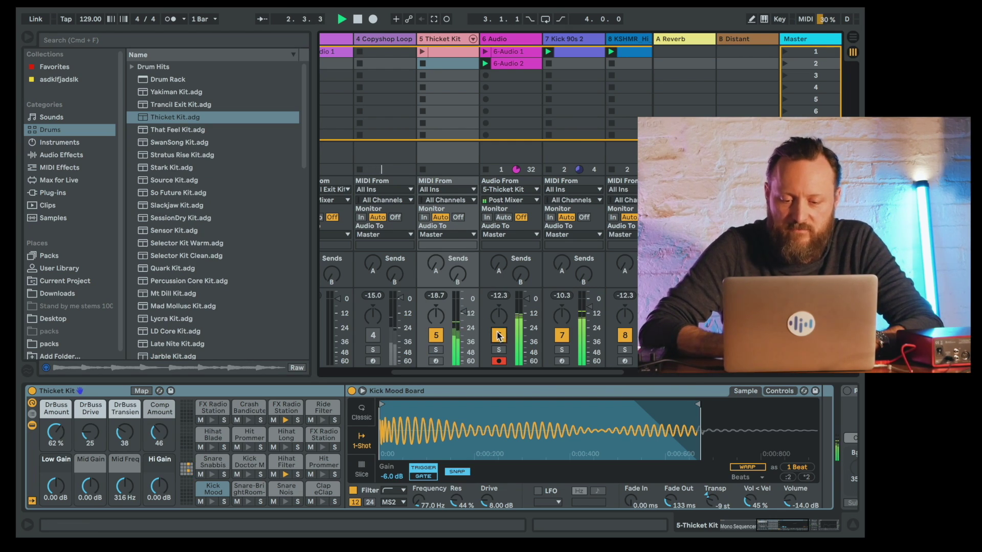
pyautogui.click(499, 335)
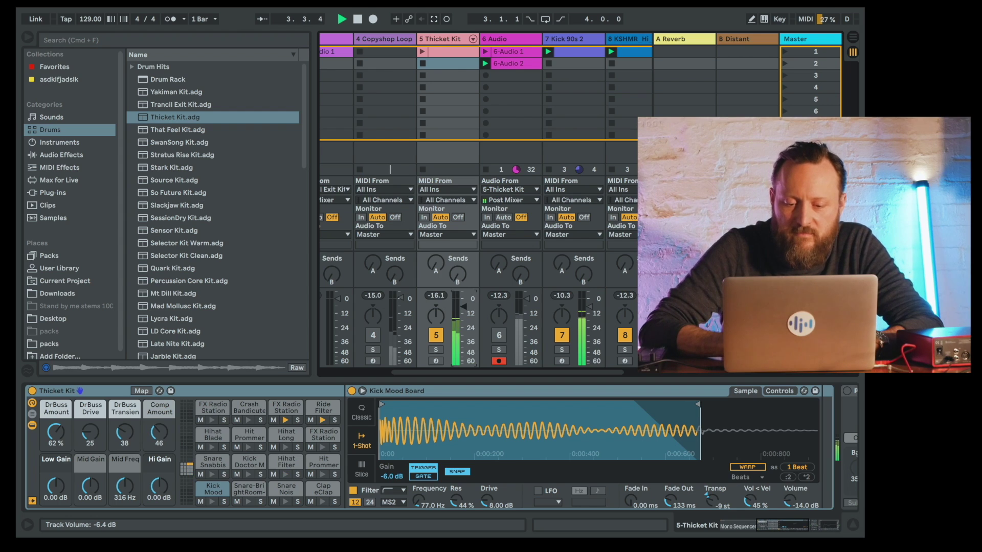
# Step: Solo the track 5 Thicket Kit again and stop playback with its sequencer and drum rack macros in view
pyautogui.hscroll(5, 357, 456)
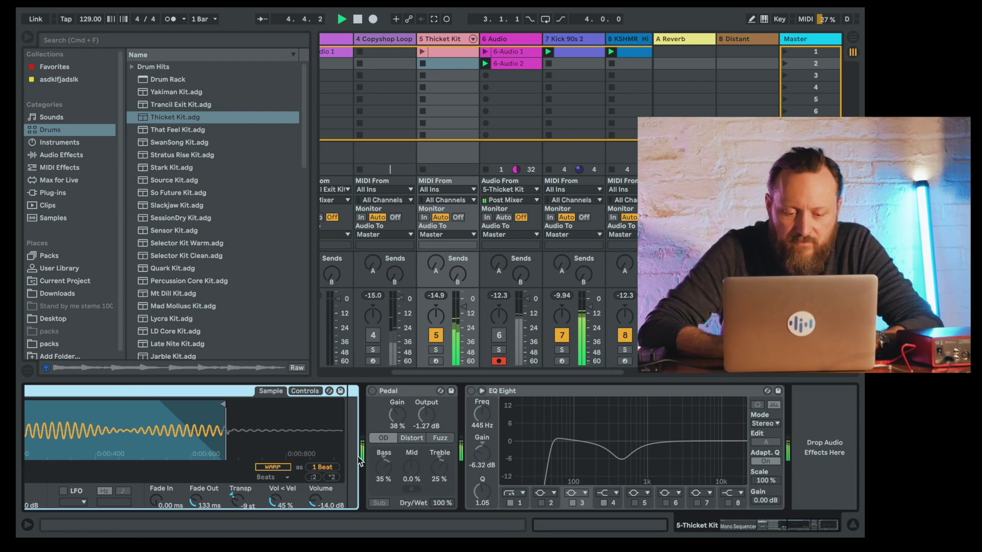
pyautogui.hscroll(-8, 357, 456)
pyautogui.hscroll(-5, 358, 456)
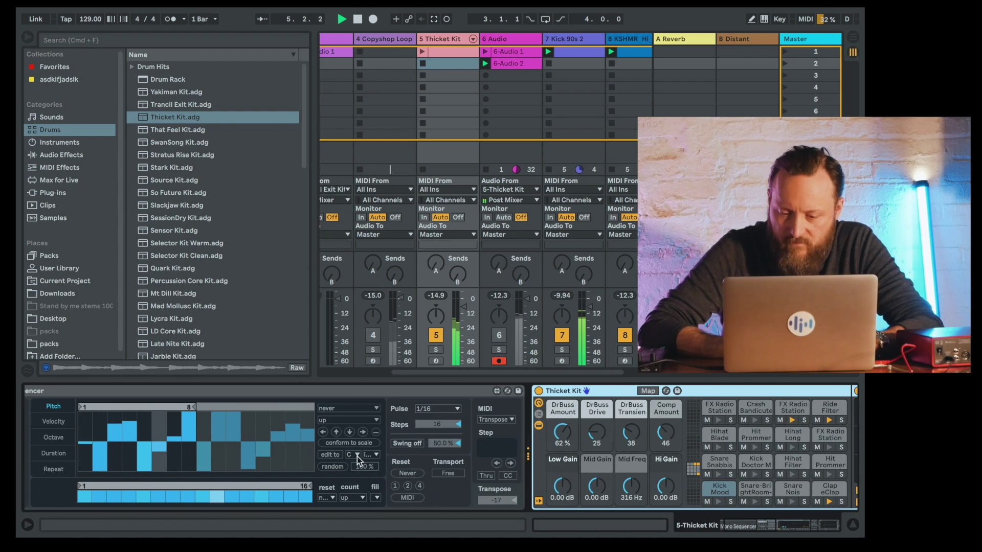
pyautogui.click(435, 350)
pyautogui.press('space')
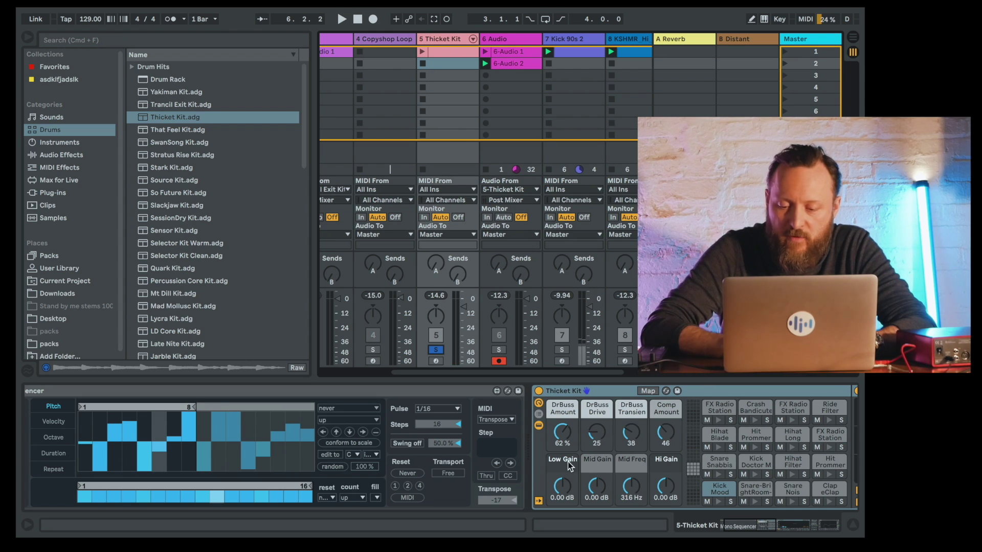
# Step: Play the Thicket Kit and set its macros: DrBuss Amount 65%, Drive 68, Transien 84, Comp 83, Low Gain 1.20, Mid Gain -5.60, Hi Gain -2.91 dB
pyautogui.press('space')
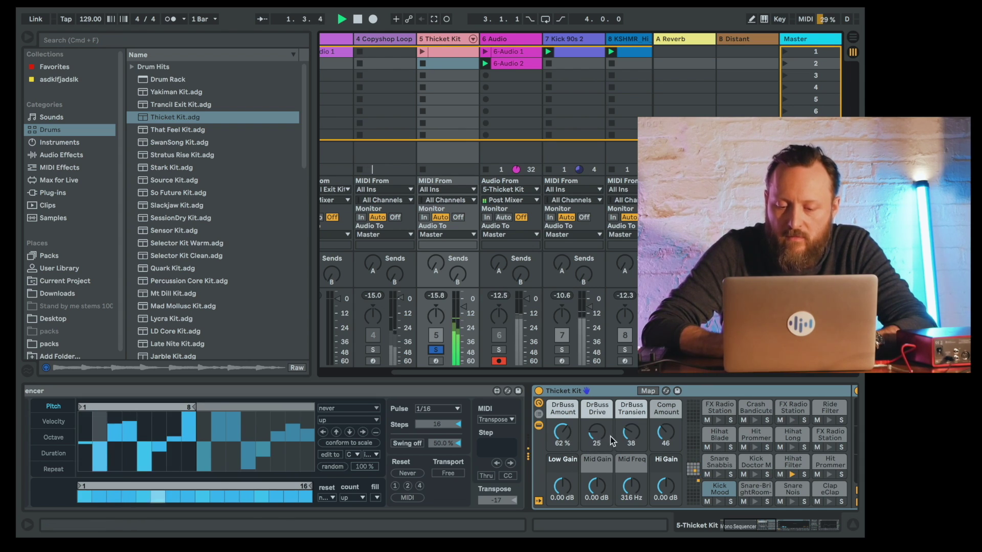
pyautogui.moveTo(656, 435); pyautogui.dragTo(634, 448)
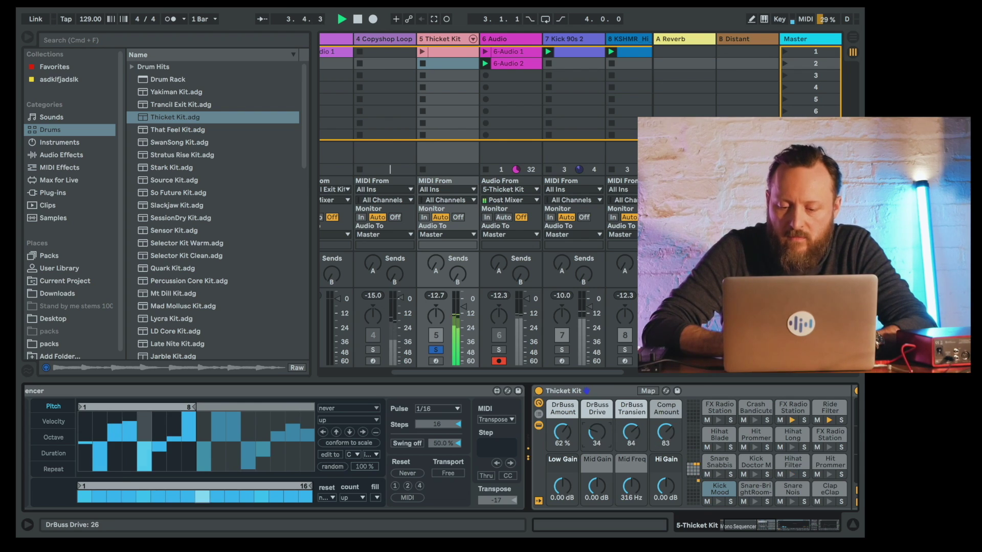
pyautogui.moveTo(665, 486); pyautogui.dragTo(665, 477)
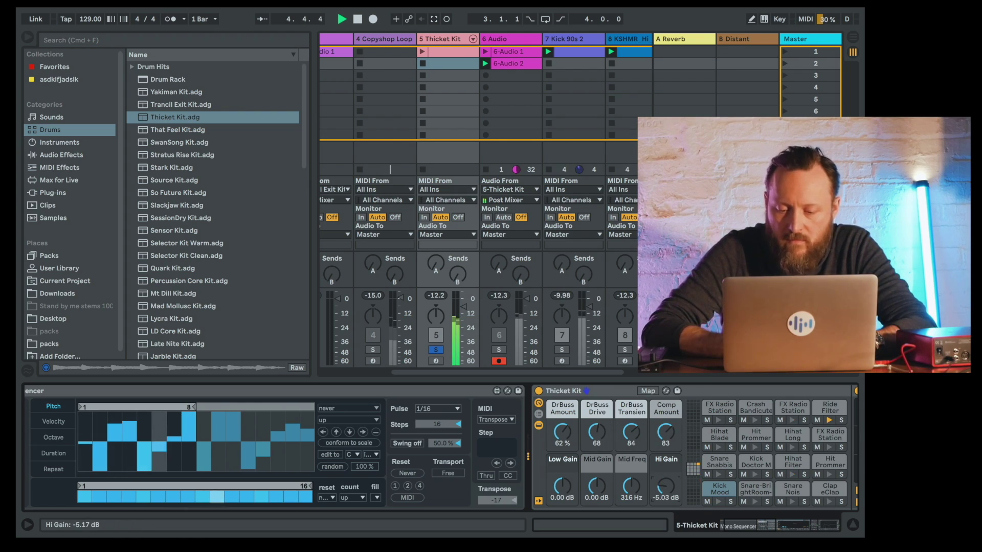
pyautogui.moveTo(598, 485); pyautogui.dragTo(561, 483)
pyautogui.moveTo(562, 431)
pyautogui.mouseDown()
pyautogui.moveTo(561, 453)
pyautogui.moveTo(569, 436)
pyautogui.mouseUp()
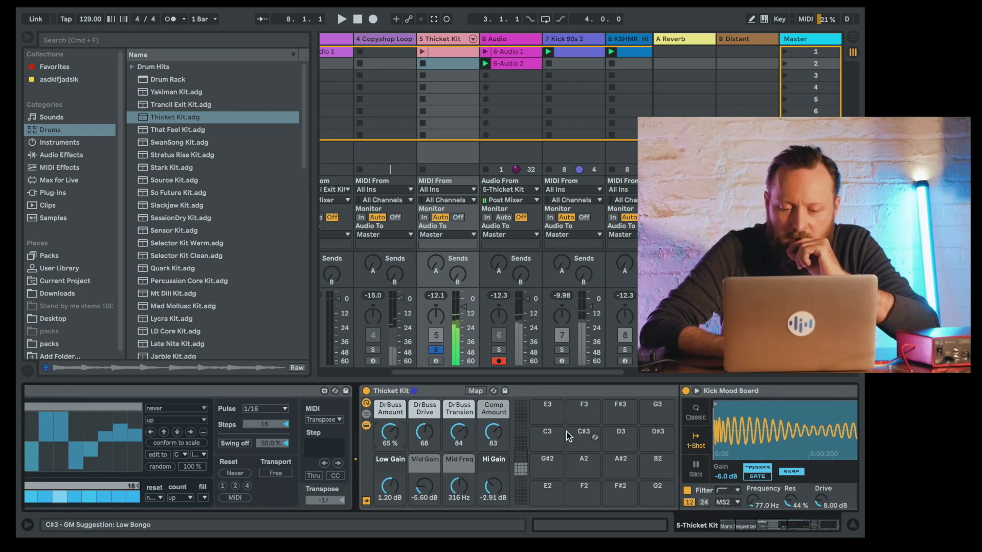
# Step: Restart playback, turn off the Reverb in the D2 FX Radio Station Search pad's chain and take track 5 out of solo
pyautogui.hscroll(5, 568, 435)
pyautogui.click(374, 473)
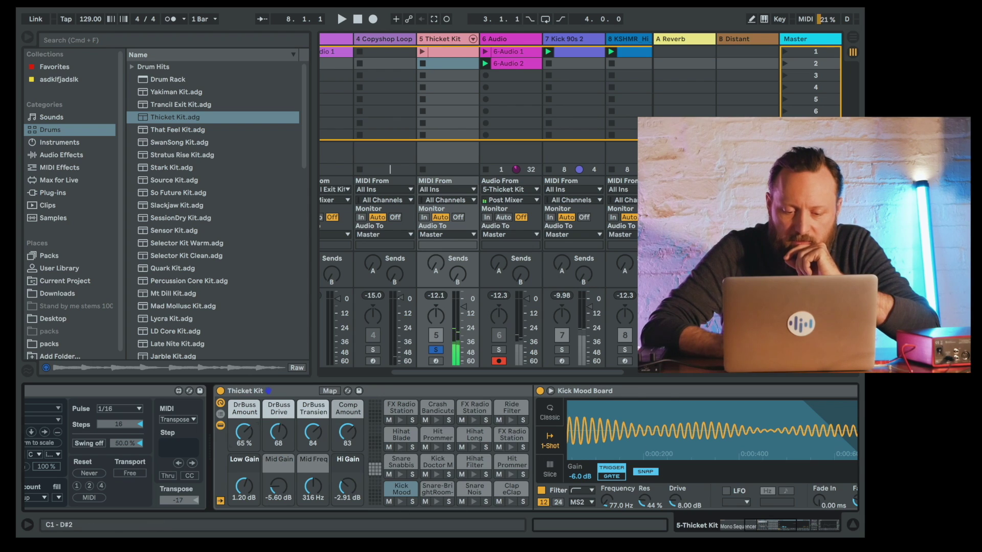
pyautogui.press('space')
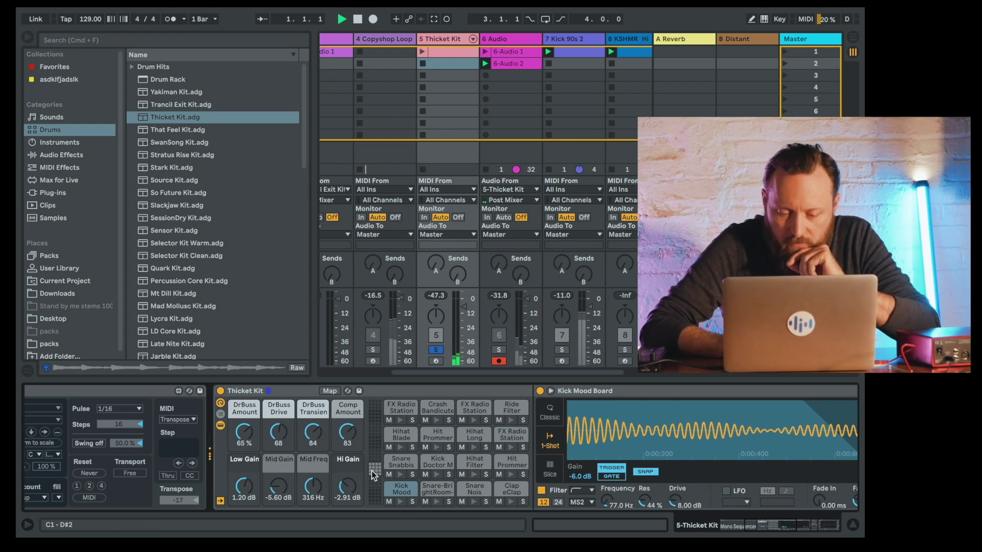
pyautogui.click(469, 415)
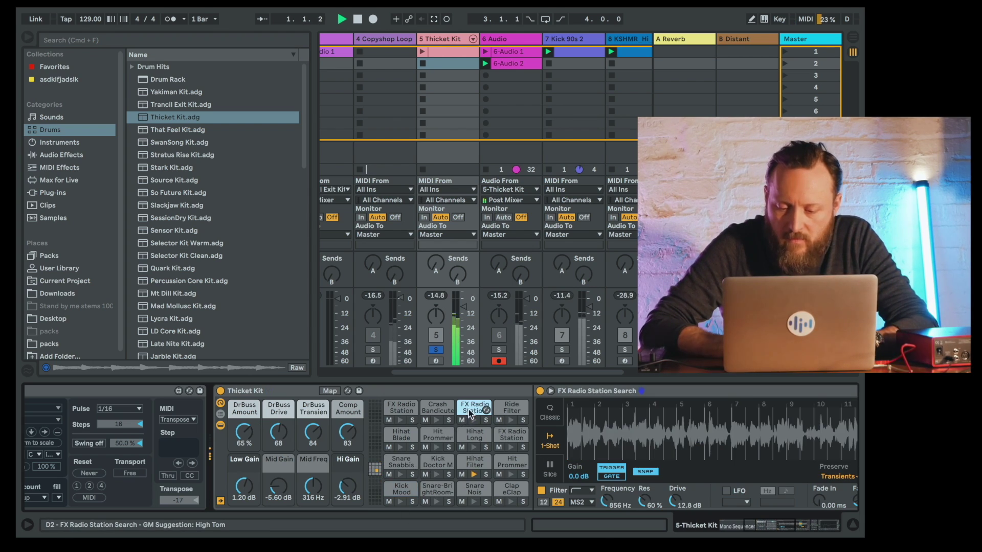
pyautogui.hscroll(15, 543, 469)
pyautogui.click(341, 391)
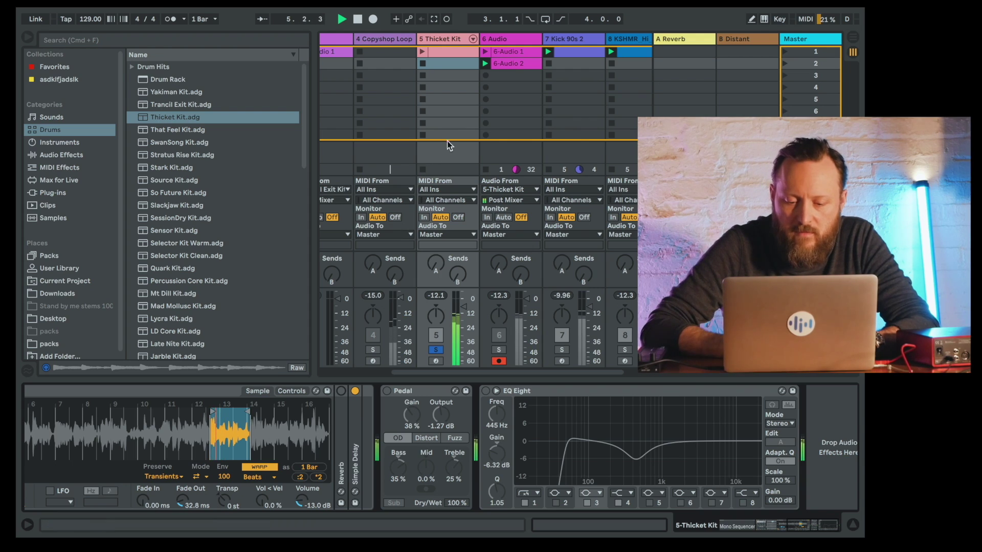
pyautogui.click(436, 349)
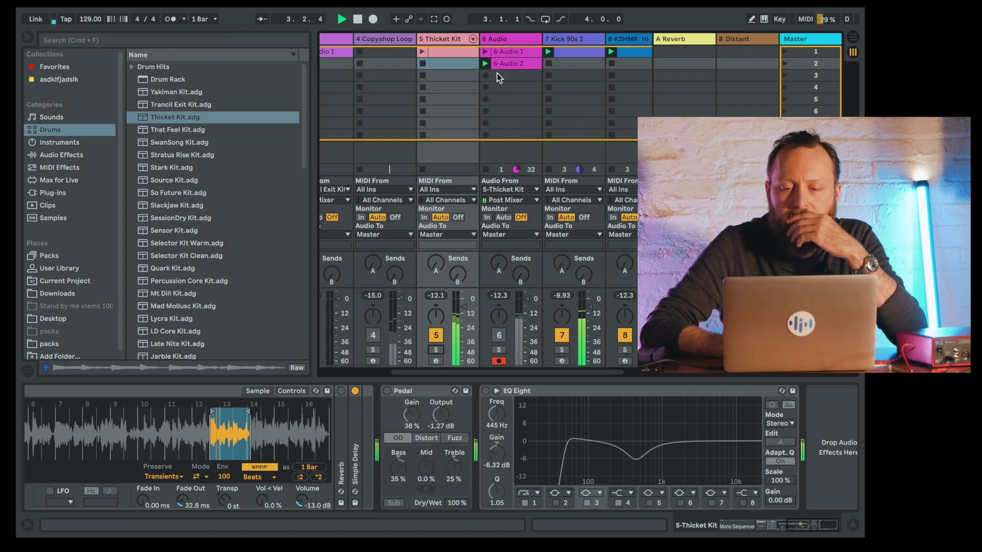
# Step: Insert an audio track after 6 Audio, arm it, set its input to 5-Thicket Kit and record into its third slot
pyautogui.click(511, 38)
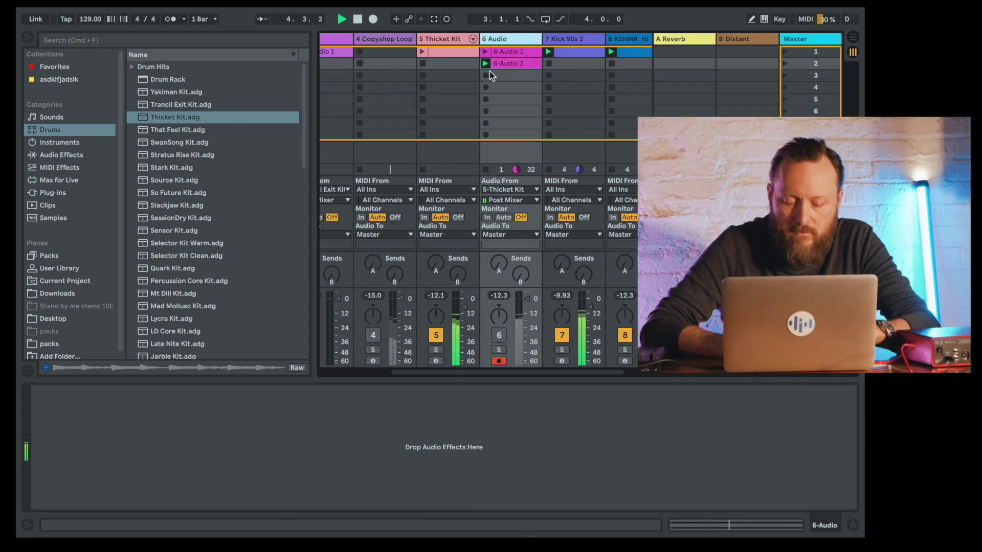
pyautogui.press('super+t')
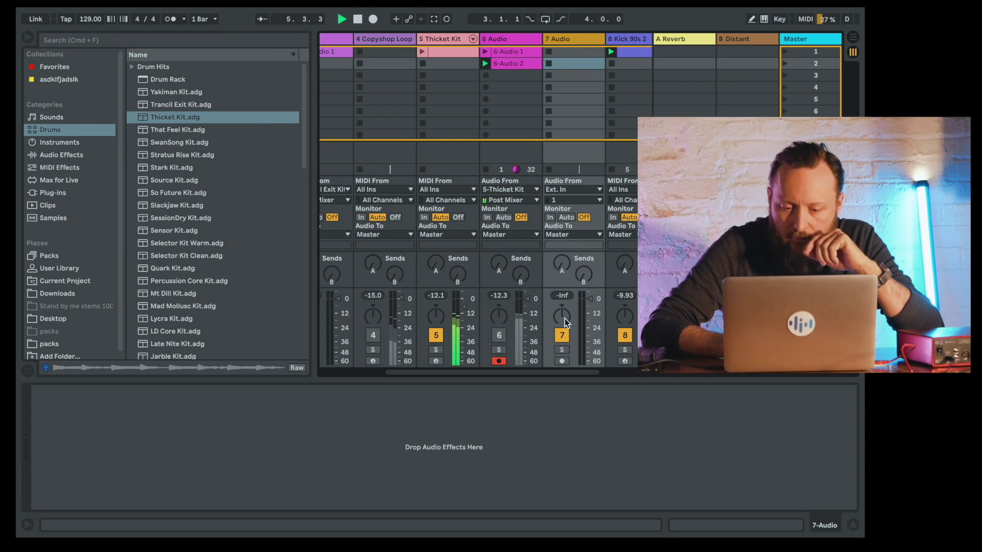
pyautogui.click(560, 360)
pyautogui.click(548, 64)
pyautogui.click(567, 190)
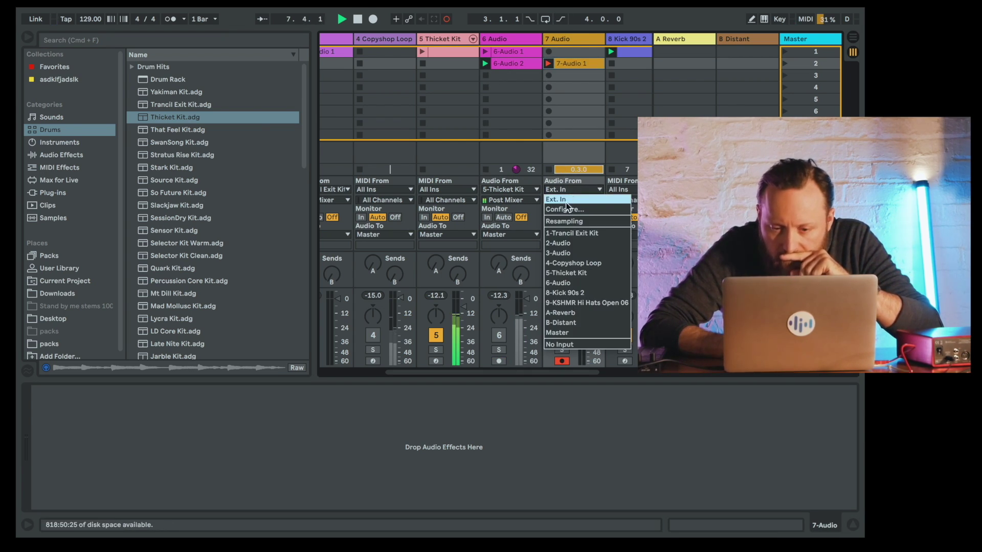
pyautogui.click(567, 274)
pyautogui.click(549, 75)
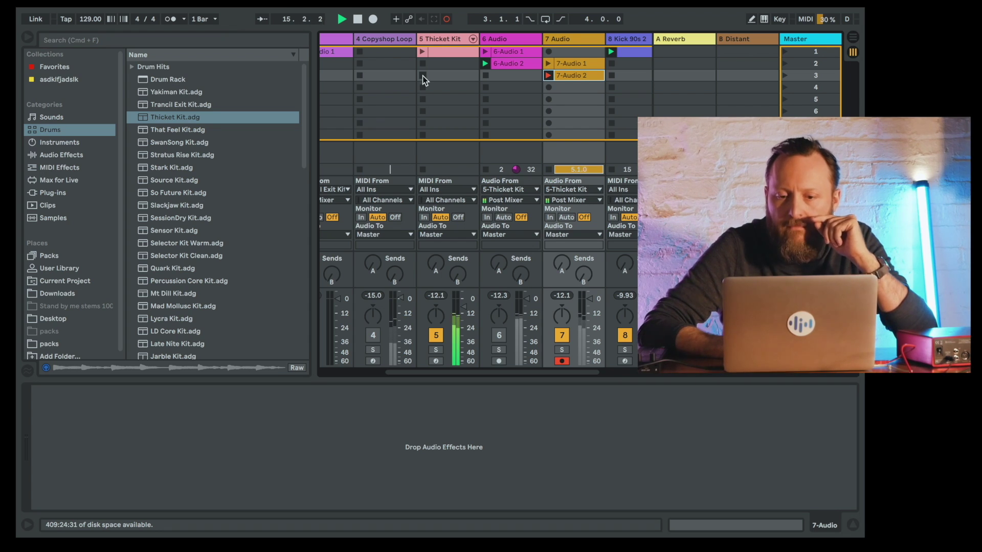
# Step: Mute the track 5 Thicket Kit, stop recording on track 7 Audio and launch its third-slot clip
pyautogui.hscroll(2, 422, 76)
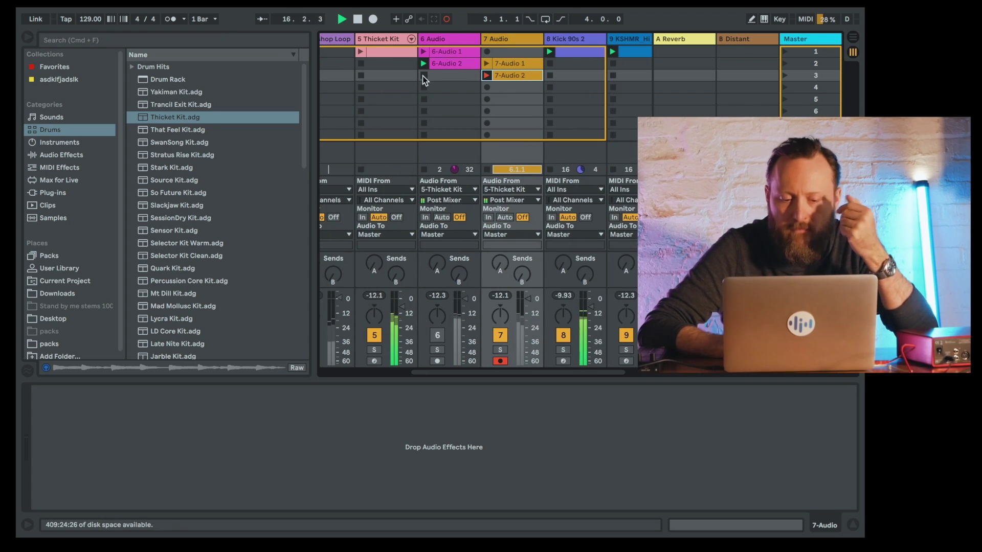
pyautogui.click(374, 335)
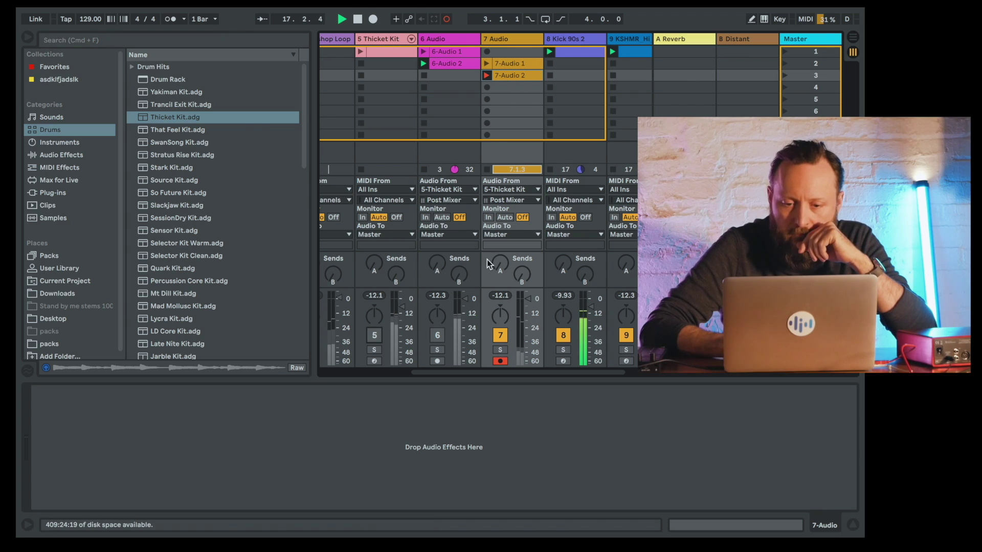
pyautogui.click(486, 170)
pyautogui.click(486, 75)
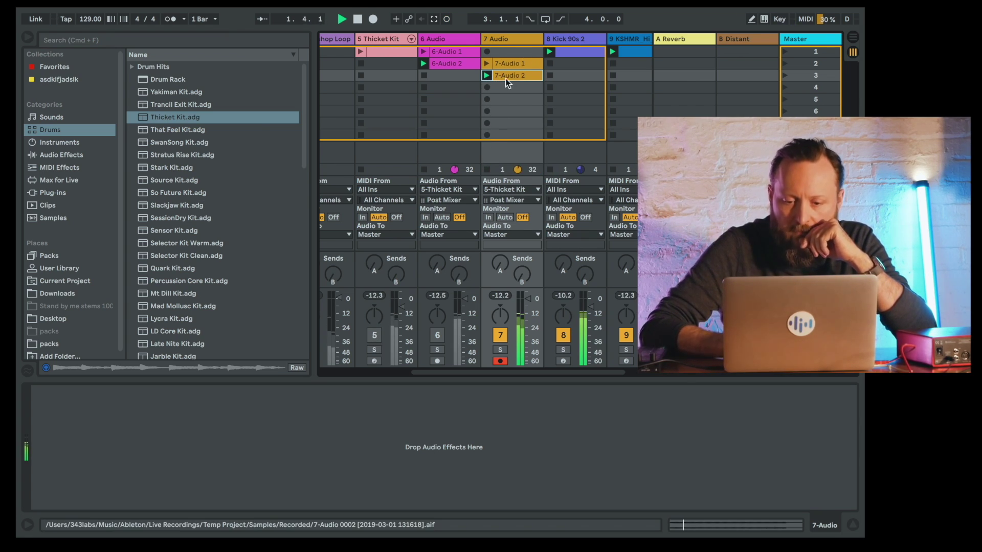
# Step: Shorten the 7-Audio 2 clip's loop to the first two bars and solo track 7 Audio
pyautogui.doubleClick(505, 78)
pyautogui.moveTo(430, 282); pyautogui.dragTo(390, 284)
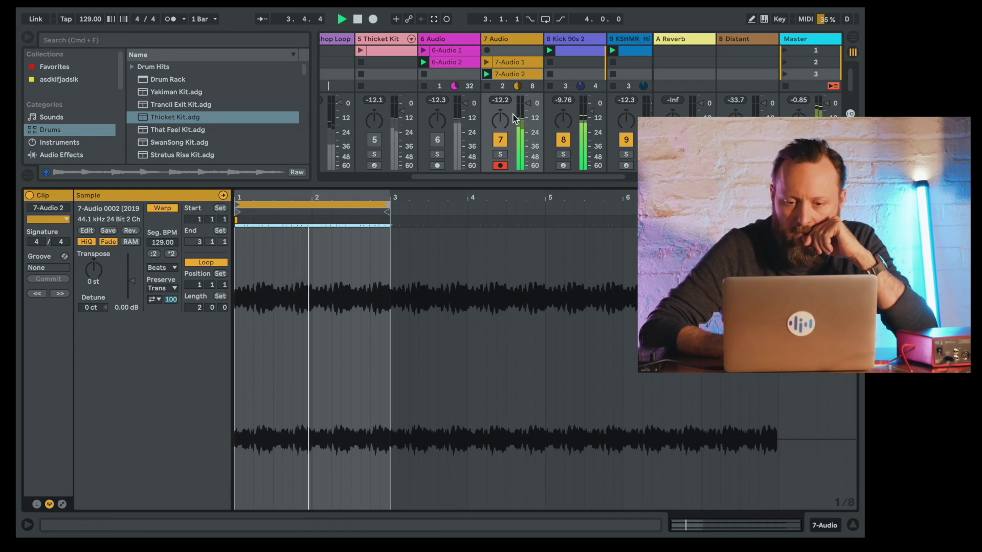
pyautogui.click(500, 153)
# Step: Add an Auto Filter from the audio effects to the empty device chain of track 7 Audio
pyautogui.click(502, 38)
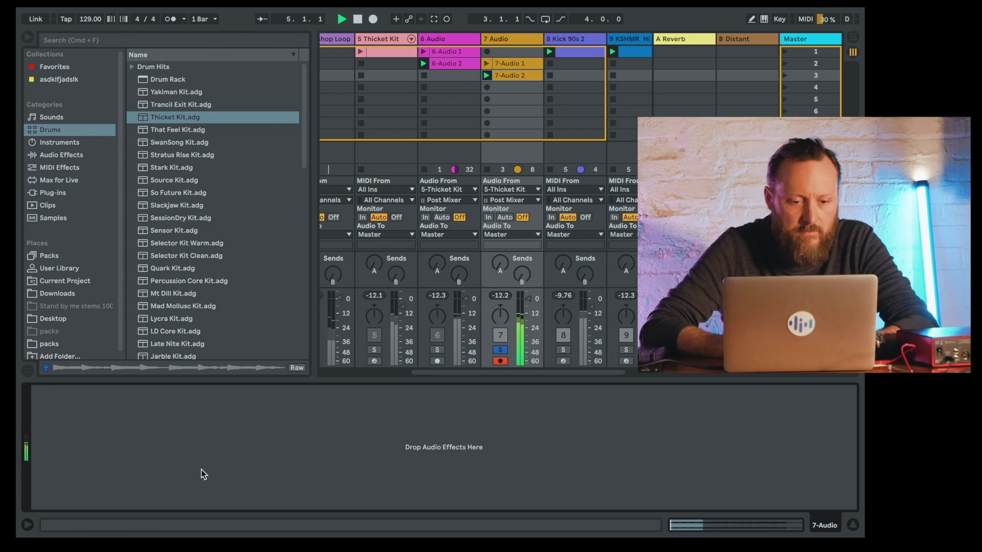
pyautogui.click(77, 154)
pyautogui.scroll(5, 170, 122)
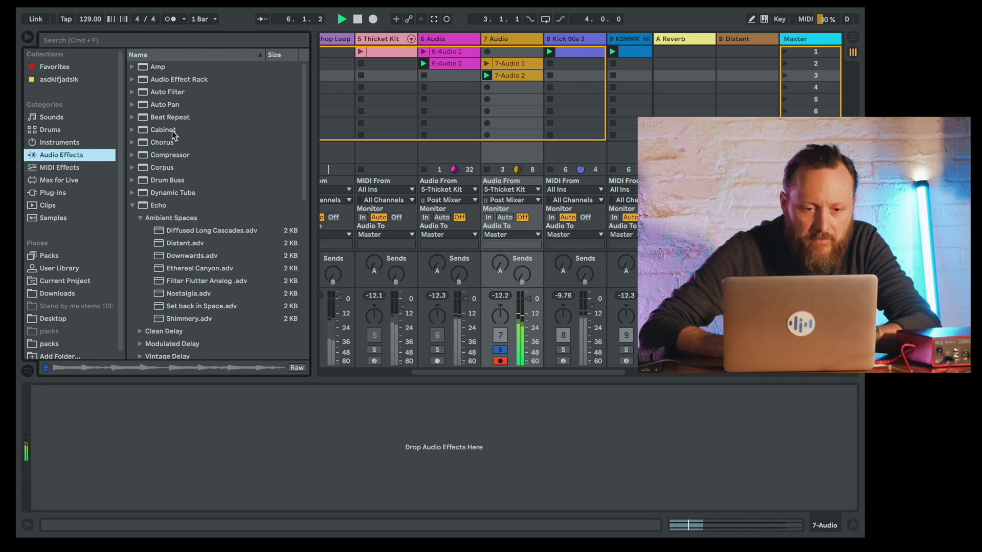
pyautogui.click(144, 92)
pyautogui.doubleClick(143, 93)
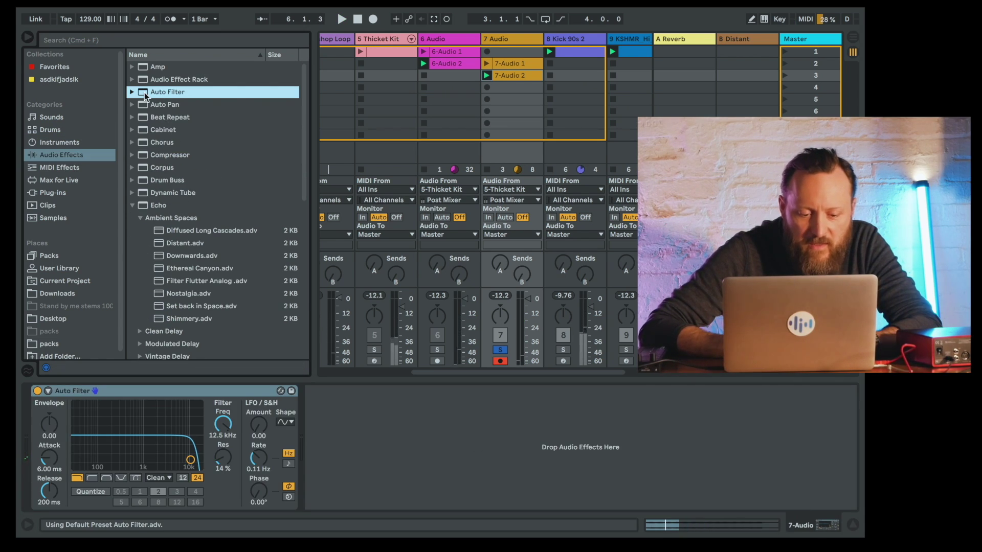
# Step: Sweep the Auto Filter's low-pass cutoff during playback, raising resonance to 36% and leaving the frequency at 9.03 kHz
pyautogui.moveTo(194, 437); pyautogui.dragTo(120, 453)
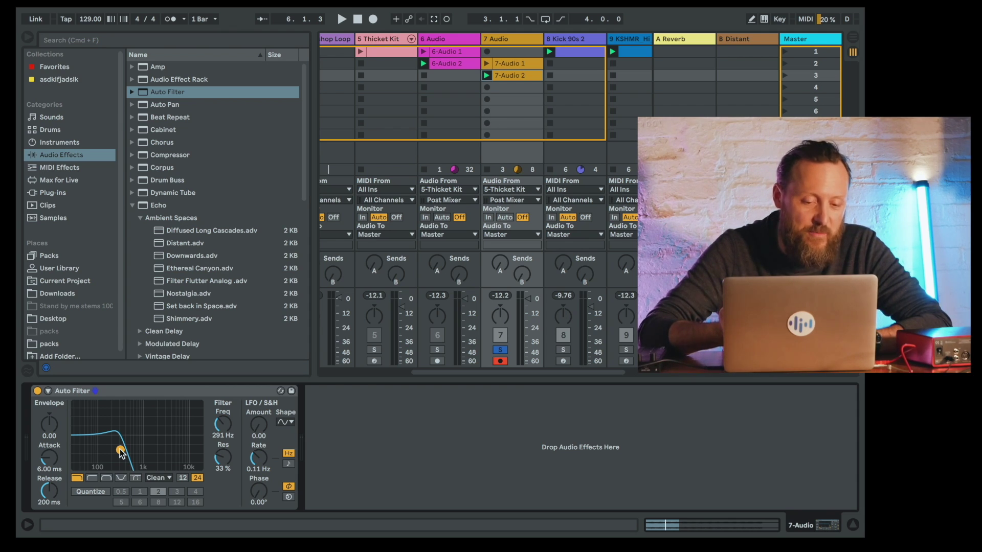
pyautogui.press('space')
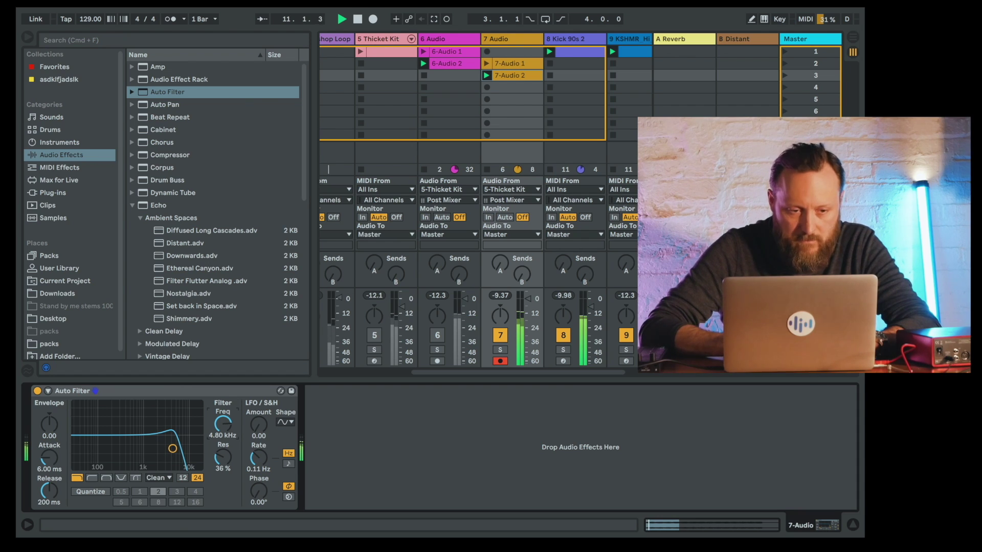
pyautogui.moveTo(226, 425); pyautogui.dragTo(227, 425)
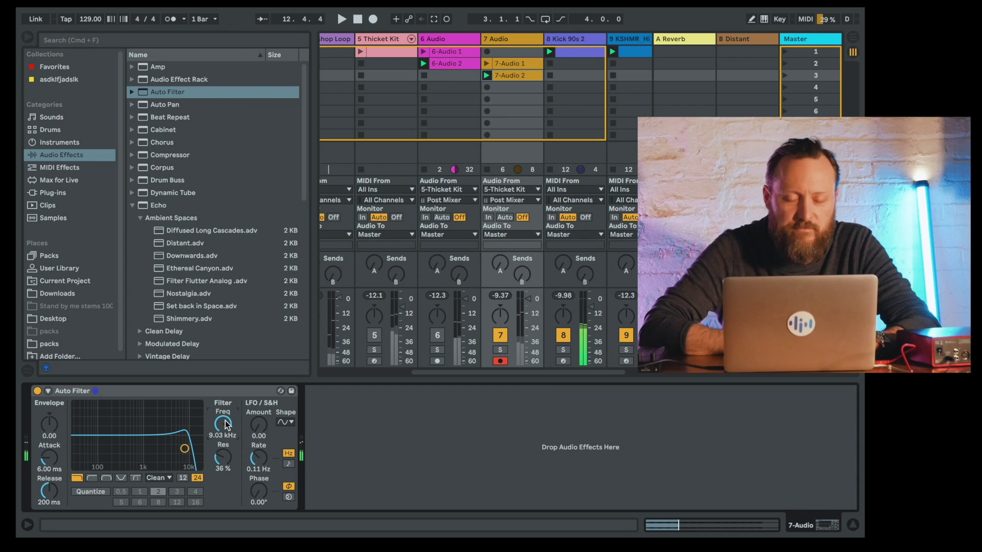